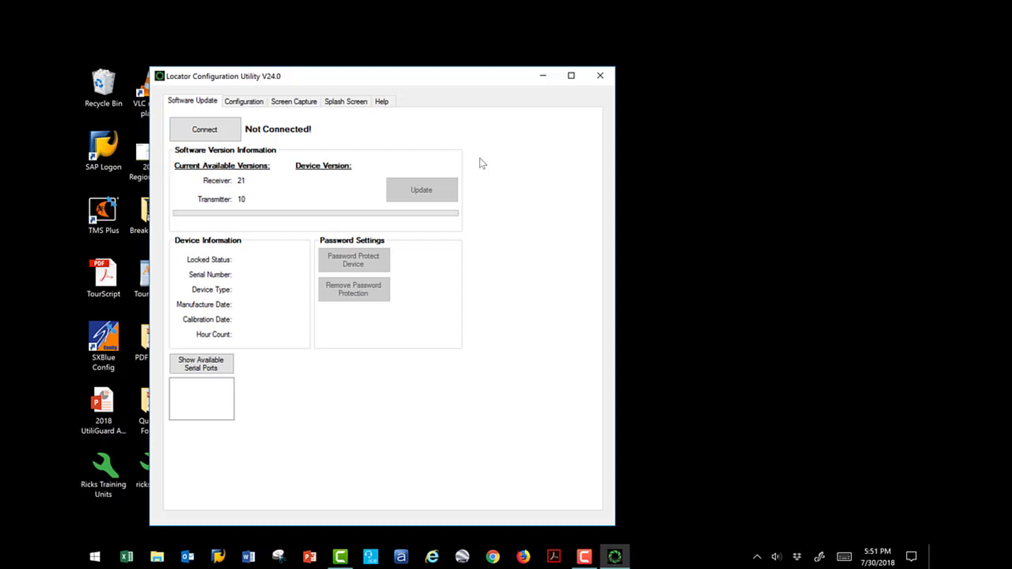
Connect to the attached receiver to show version 20.22, Unlocked, Advanced type, 73.2 hours
left_click(204, 131)
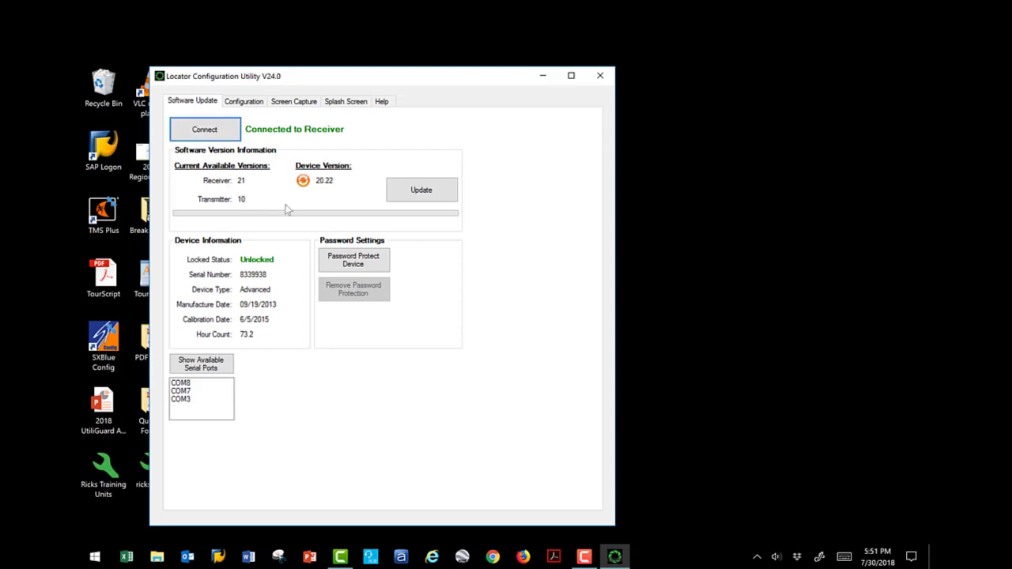
Update the receiver software to version 21 until 'Programming Success!' appears
left_click(420, 192)
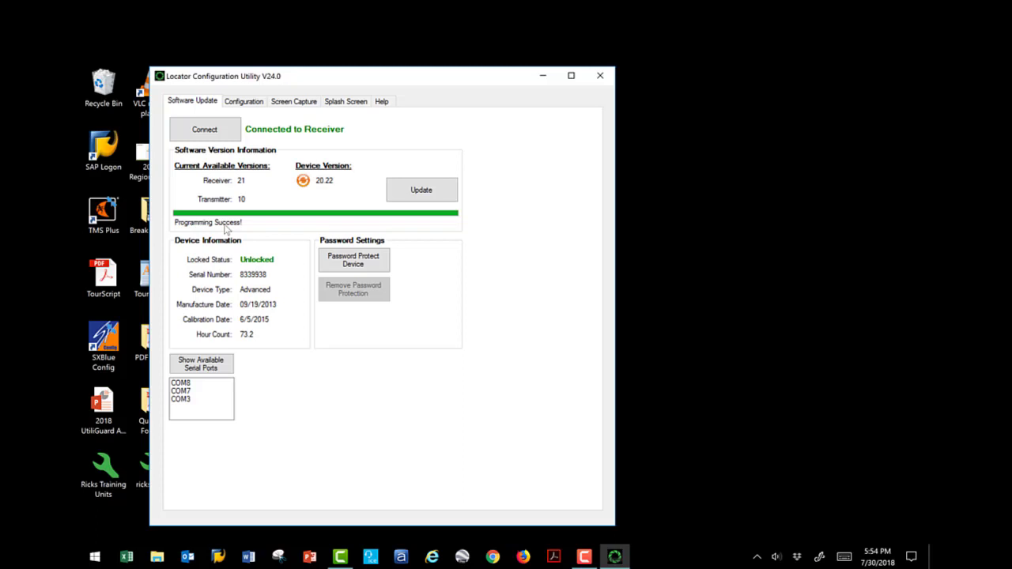
Reconnect to the receiver and confirm it now reports device version 21
left_click(198, 134)
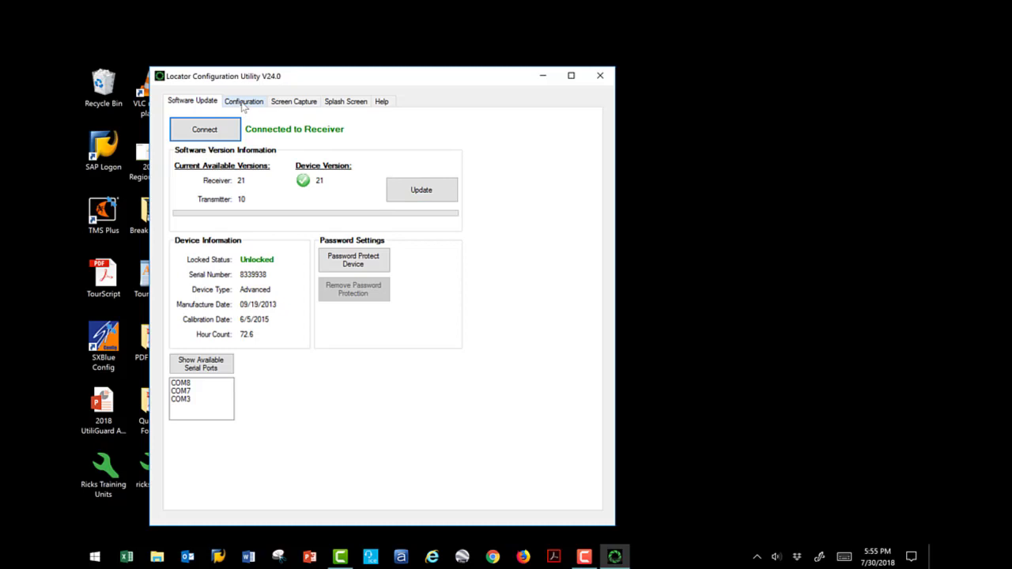
In Configuration, load the factory-default frequencies so the table shows 77 of 100
left_click(243, 103)
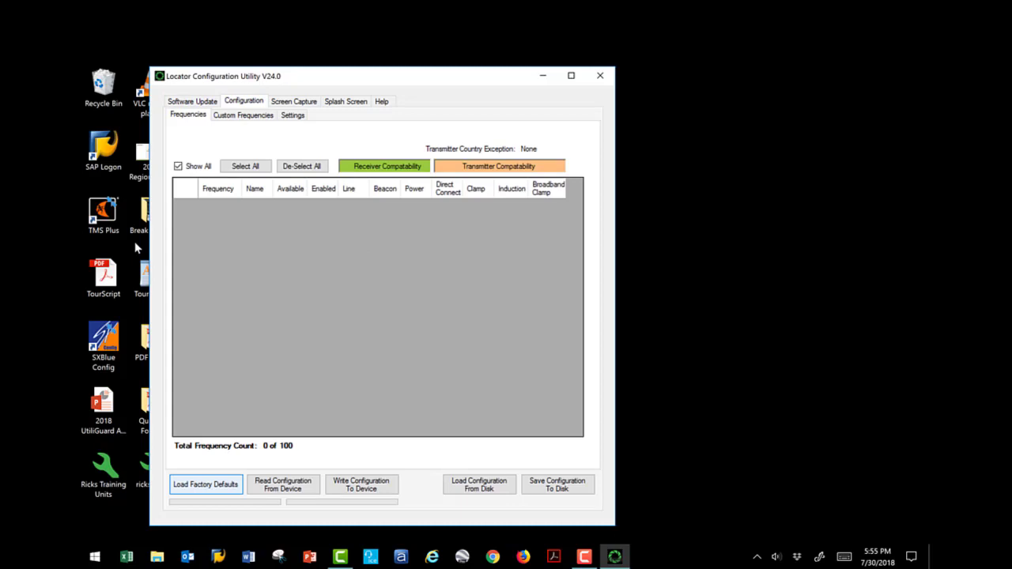
left_click(180, 484)
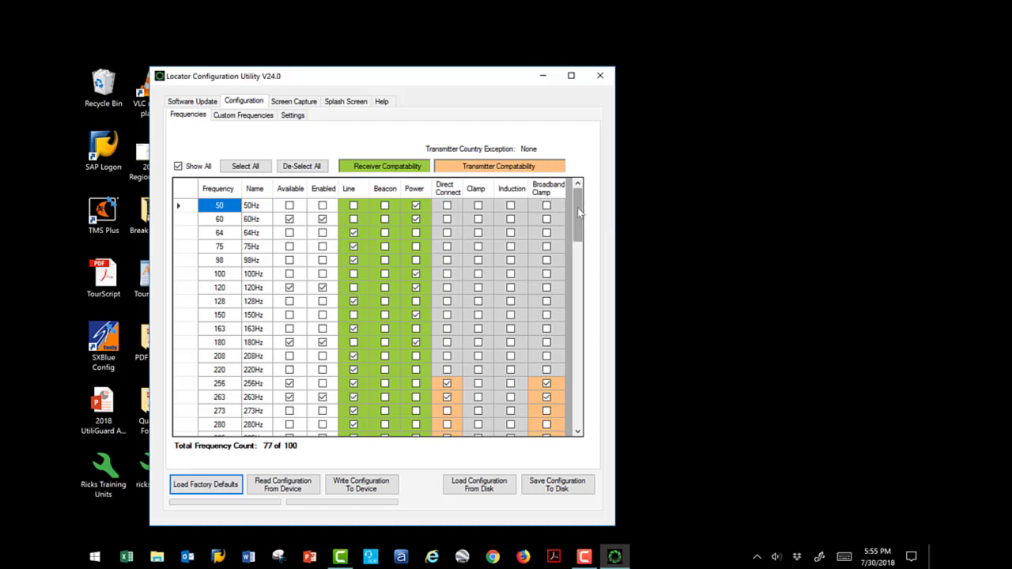
left_click_drag(578, 211, 603, 203)
mouse_move(580, 226)
left_mouse_down()
mouse_move(583, 238)
mouse_move(581, 223)
left_mouse_up()
left_click(417, 340)
scroll(578, 227, "down", 1)
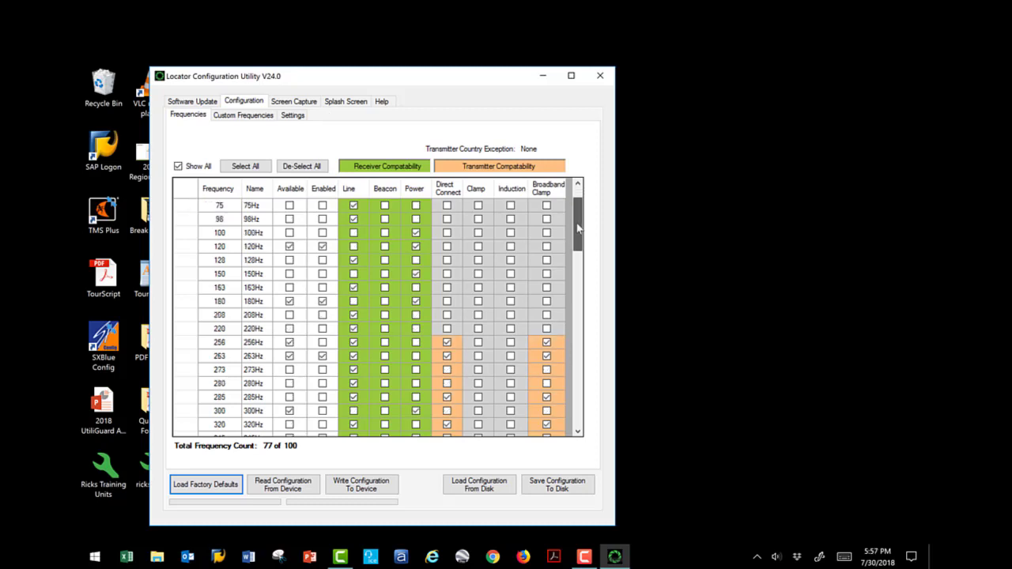
left_click_drag(577, 227, 580, 207)
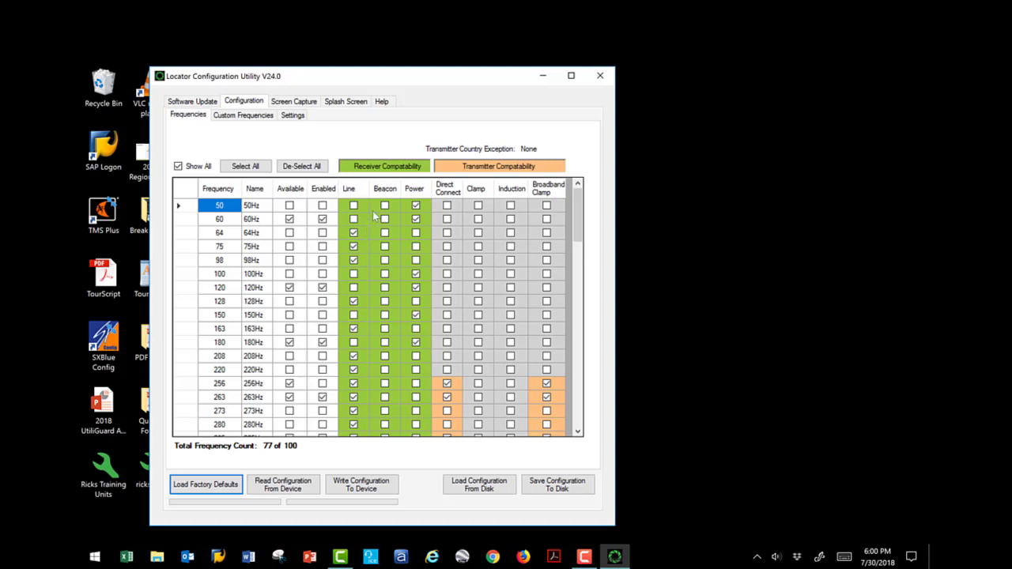
mouse_move(385, 198)
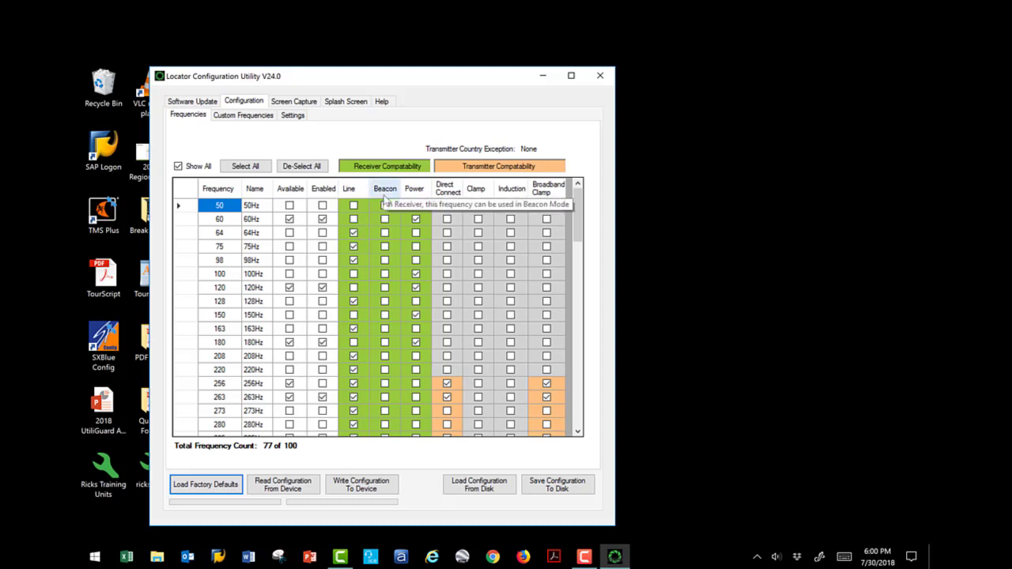
scroll(390, 234, "down", 4)
scroll(389, 272, "up", 3)
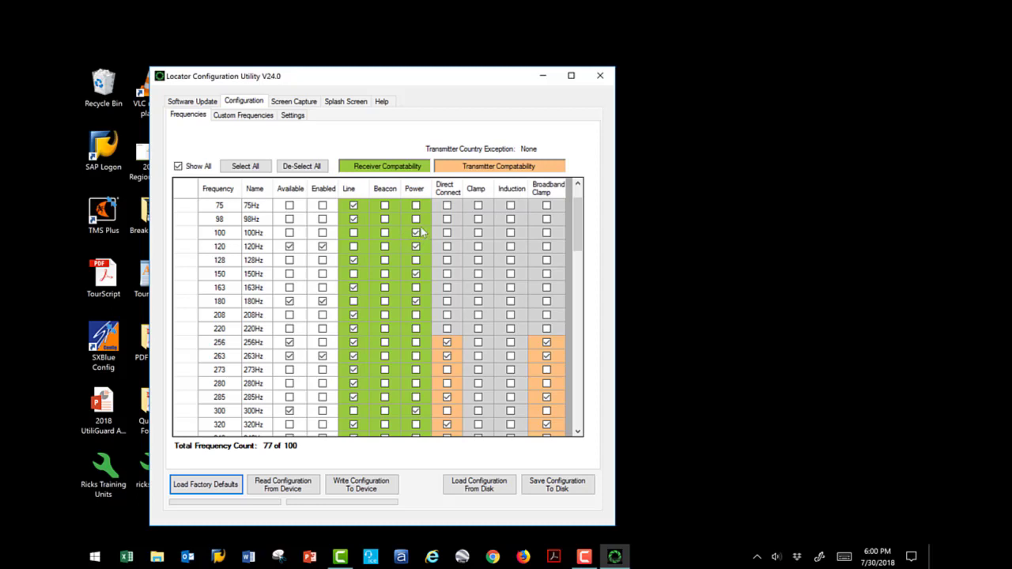
scroll(421, 231, "up", 1)
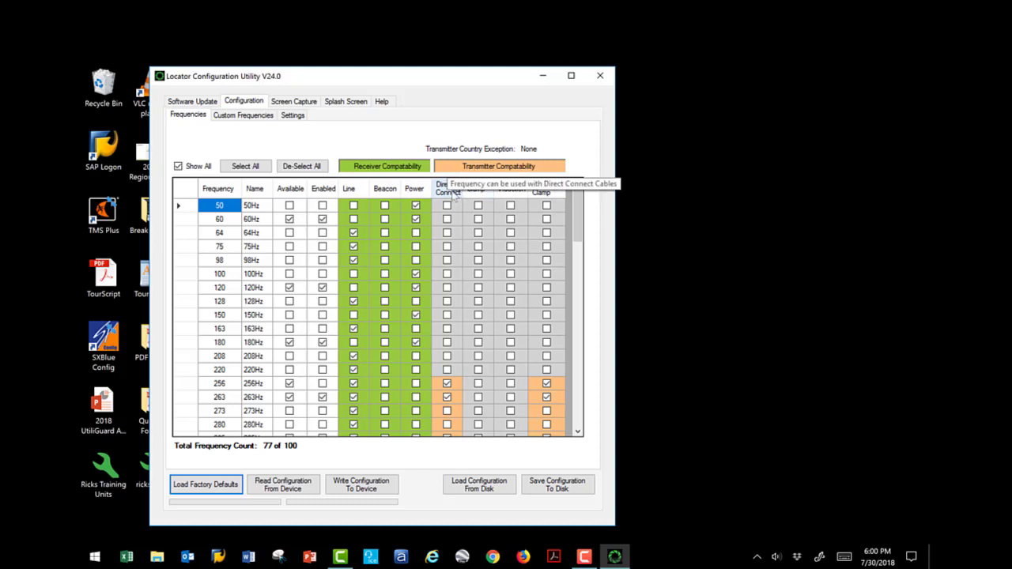
scroll(455, 195, "down", 1)
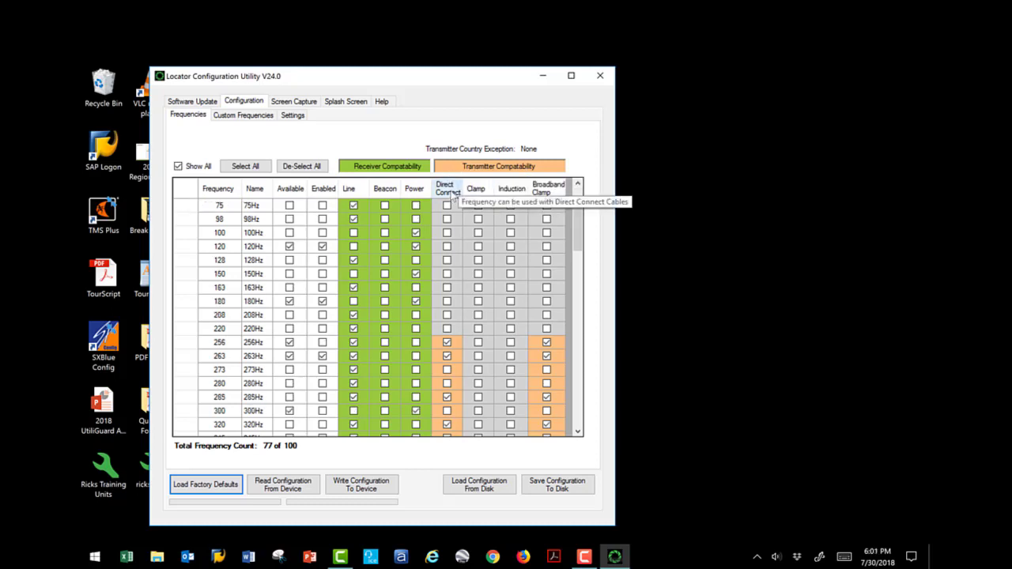
scroll(454, 198, "down", 1)
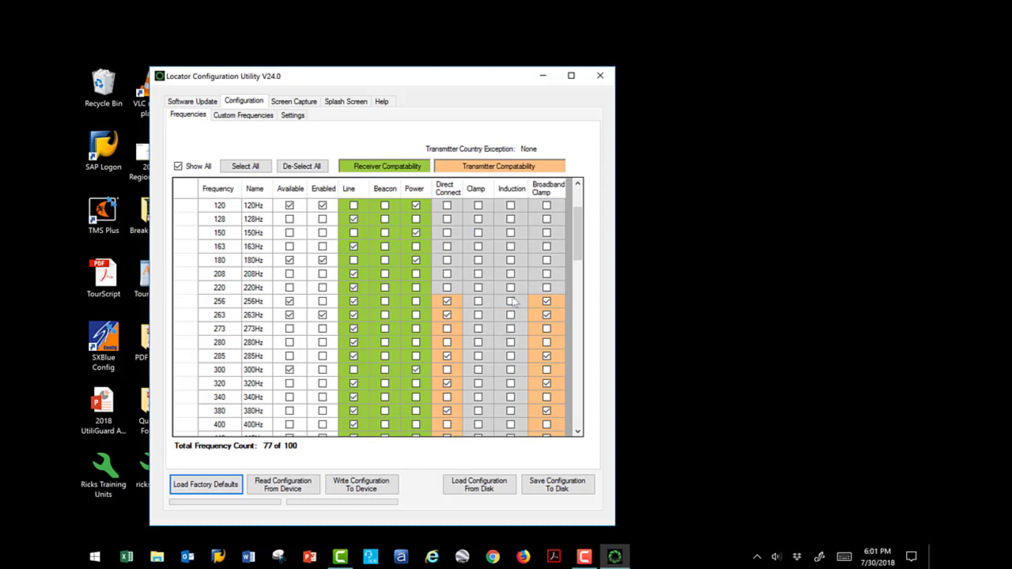
scroll(498, 342, "up", 2)
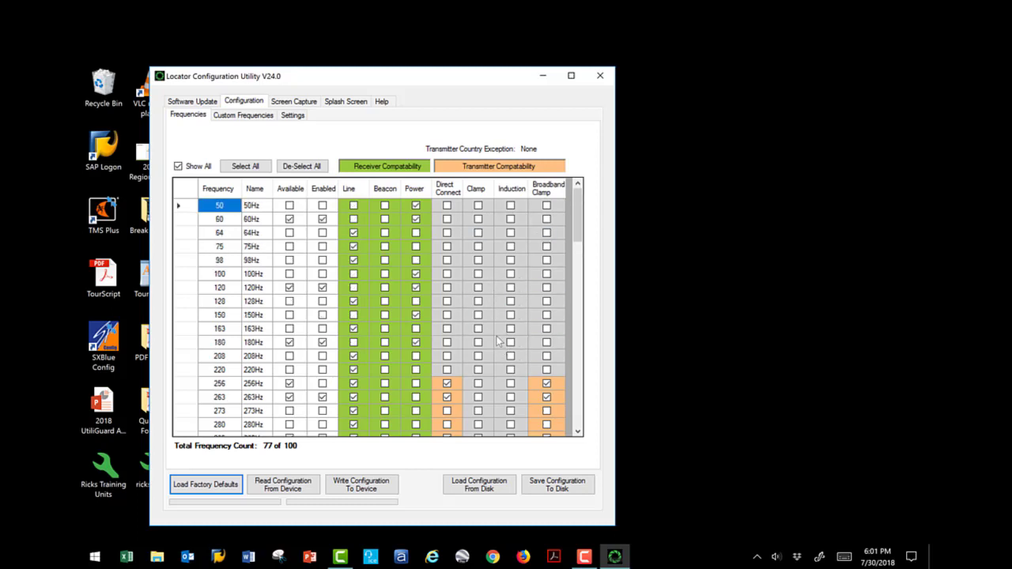
scroll(498, 342, "down", 5)
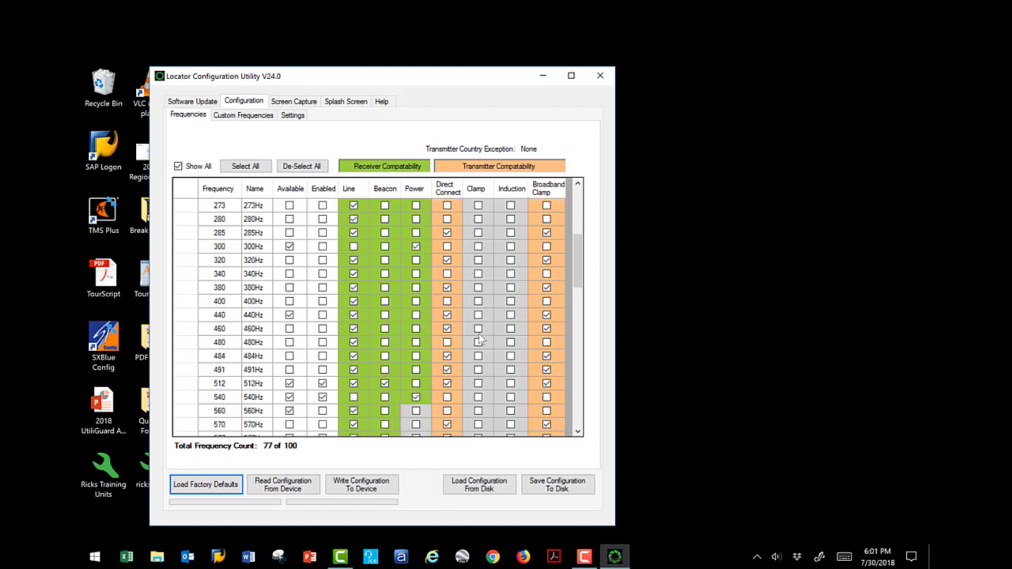
scroll(480, 340, "down", 1)
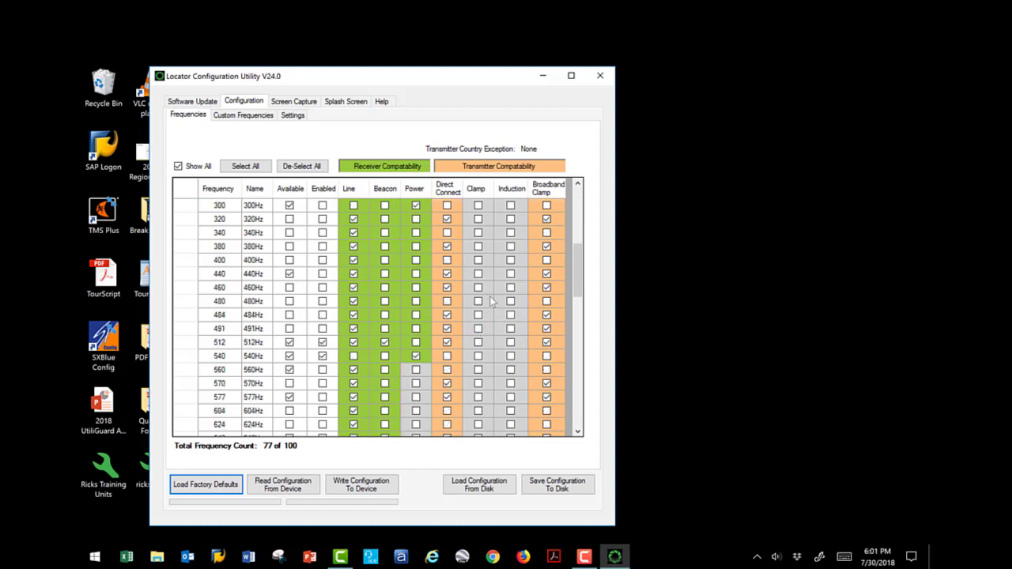
scroll(494, 306, "down", 4)
scroll(493, 305, "down", 7)
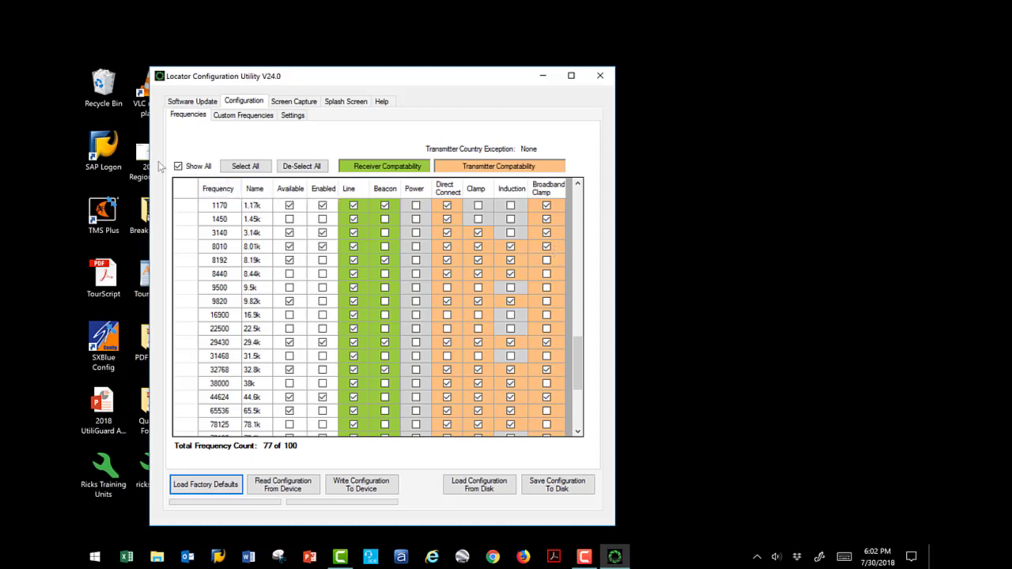
Add custom frequency 360 named 360Hz, enabled, with Power on and Line and Direct Connect off
left_click(255, 117)
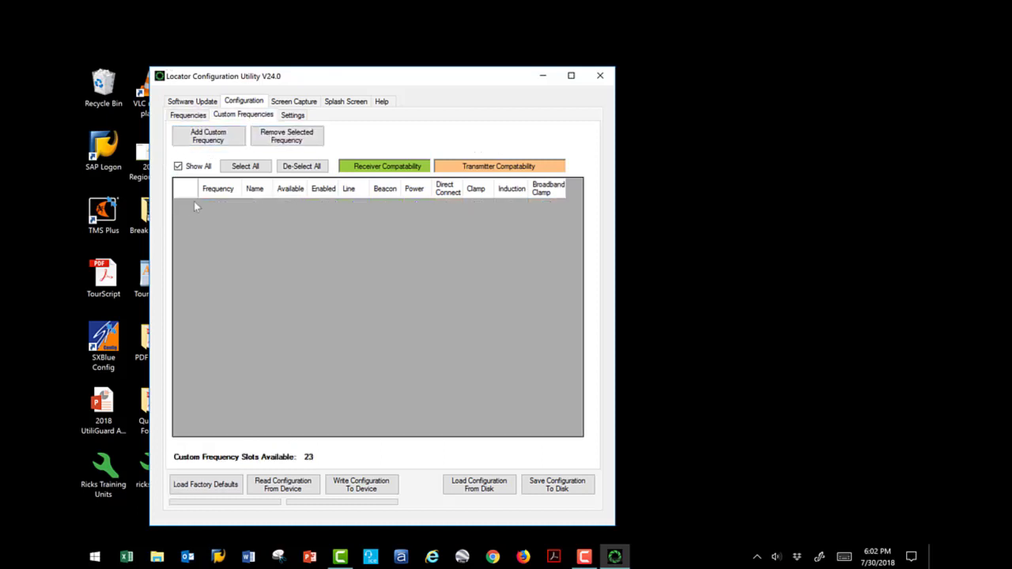
left_click(208, 141)
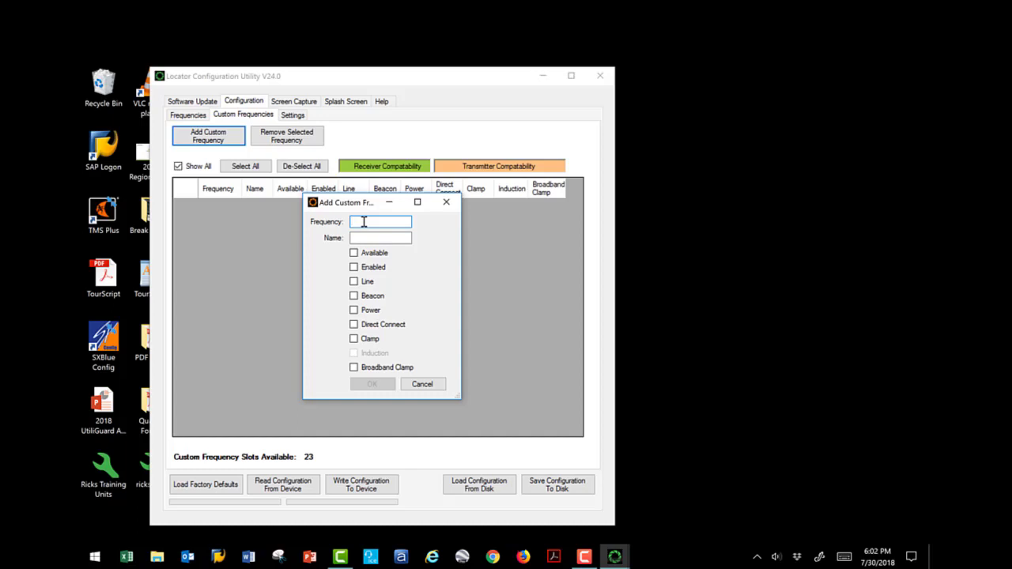
type("360")
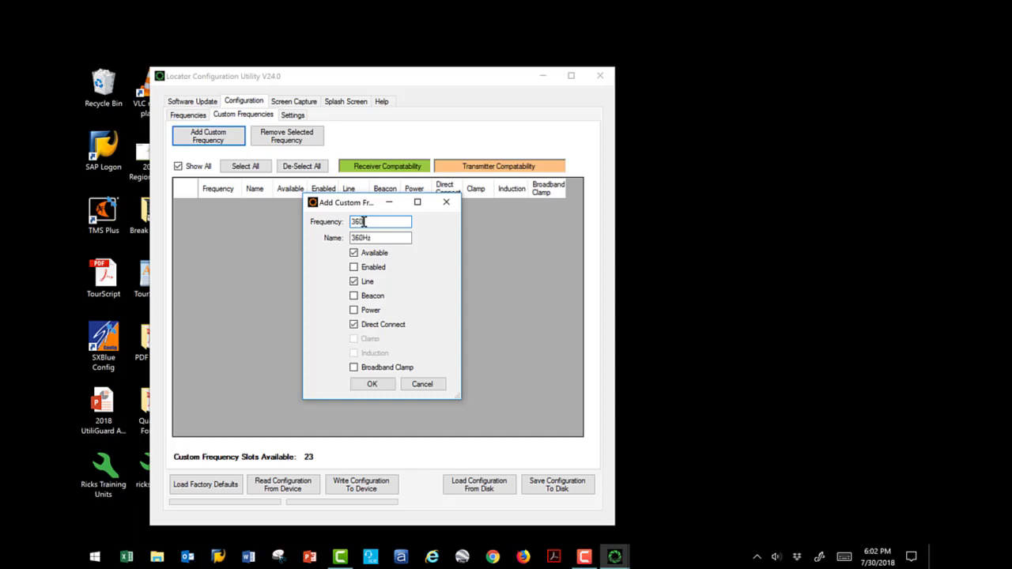
left_click(353, 268)
left_click(354, 282)
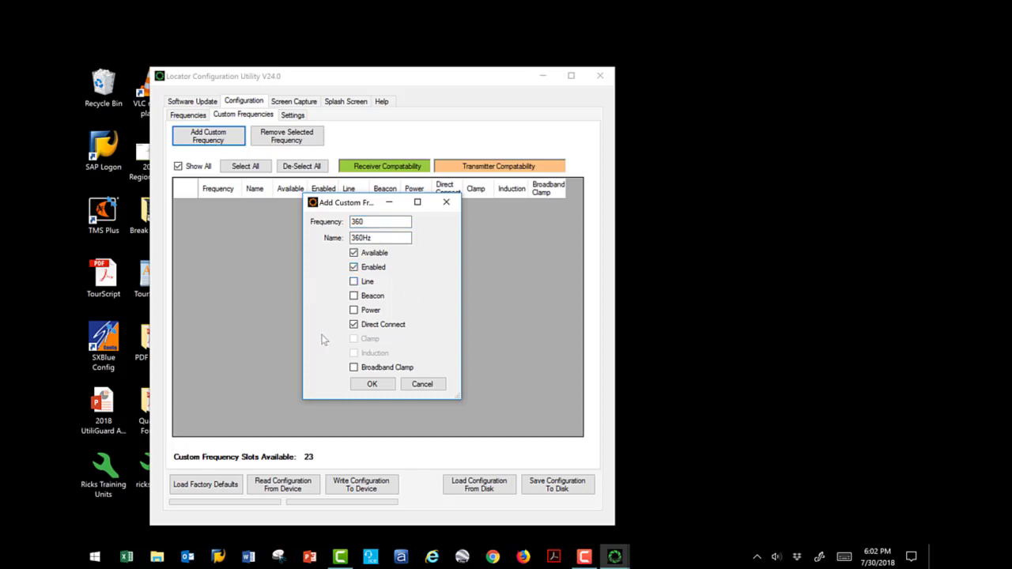
left_click(353, 310)
left_click(353, 324)
left_click(376, 390)
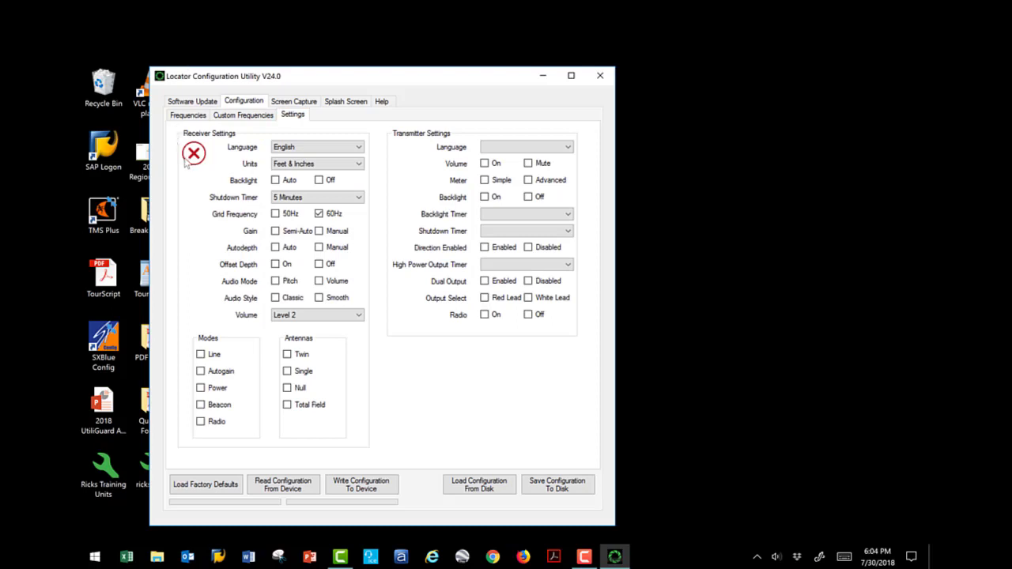
Set the receiver Backlight to Auto and Gain to Manual
mouse_move(186, 161)
left_click(275, 180)
left_click(318, 231)
Set Autodepth Auto, Offset Depth On, audio mode Pitch, style Classic, keeping volume Level 2
left_click(276, 248)
left_click(276, 265)
left_click(364, 314)
left_click(275, 282)
left_click(276, 297)
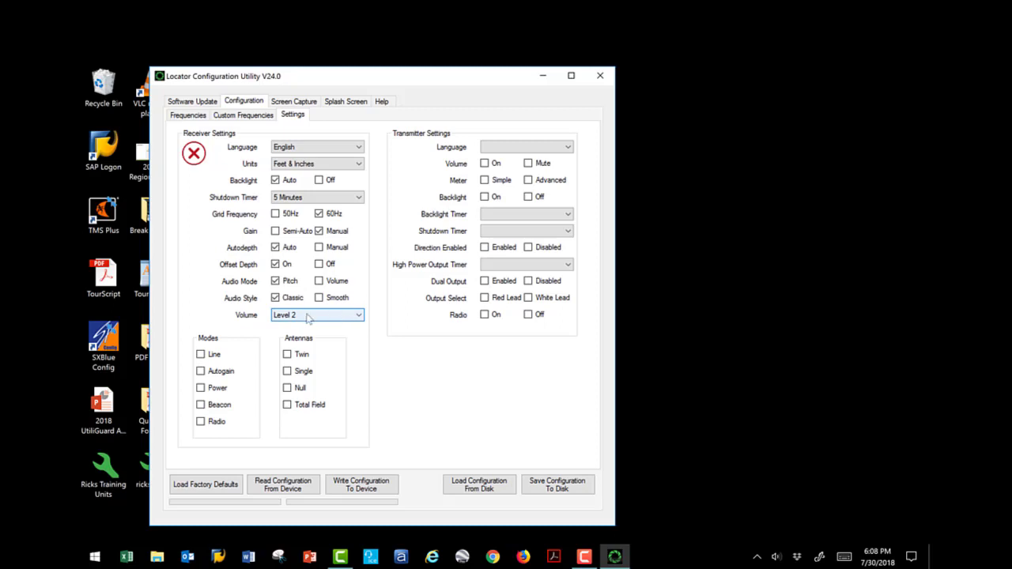
left_click(358, 315)
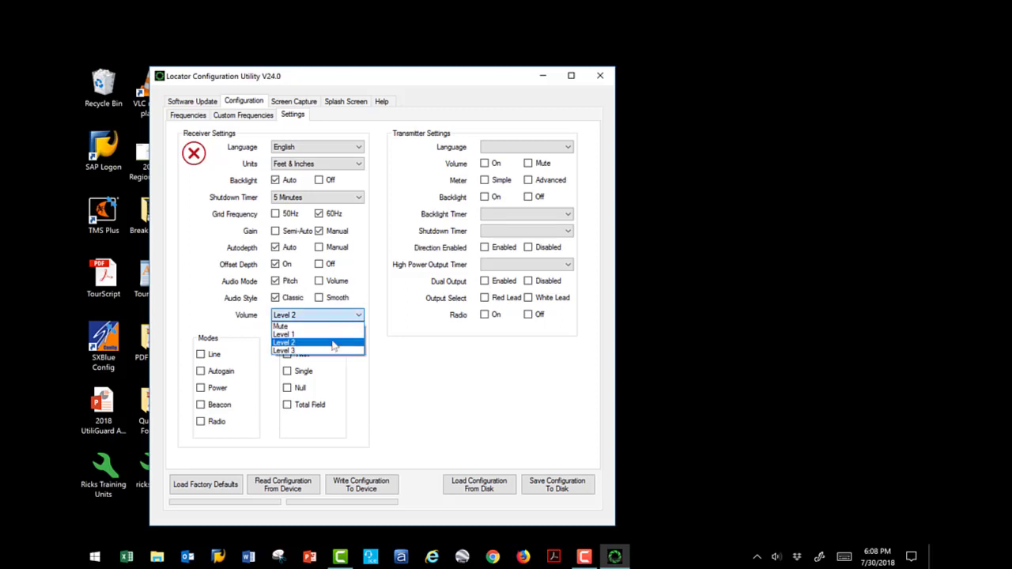
left_click(210, 178)
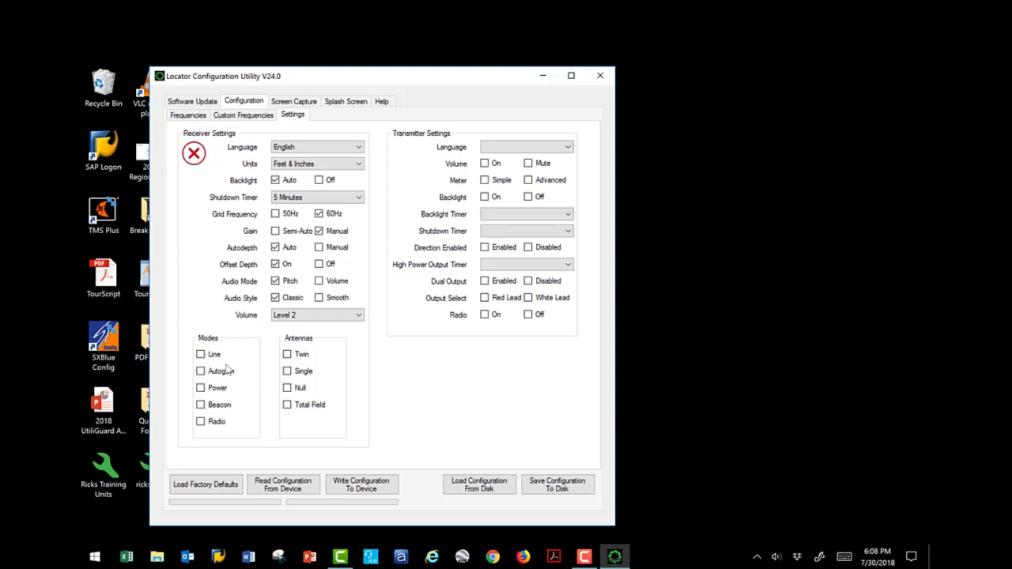
Enable the Line, Autogain, Power, Beacon and Radio receiver modes
left_click(201, 354)
left_click(201, 372)
left_click(201, 389)
left_click(200, 404)
left_click(200, 421)
Enable the Twin, Single and Total Field antennas, leaving Null unchecked
left_click(298, 357)
left_click(288, 371)
left_click(287, 405)
left_click(287, 388)
Set transmitter language English, Volume On, meter Advanced and backlight Off
left_click(537, 149)
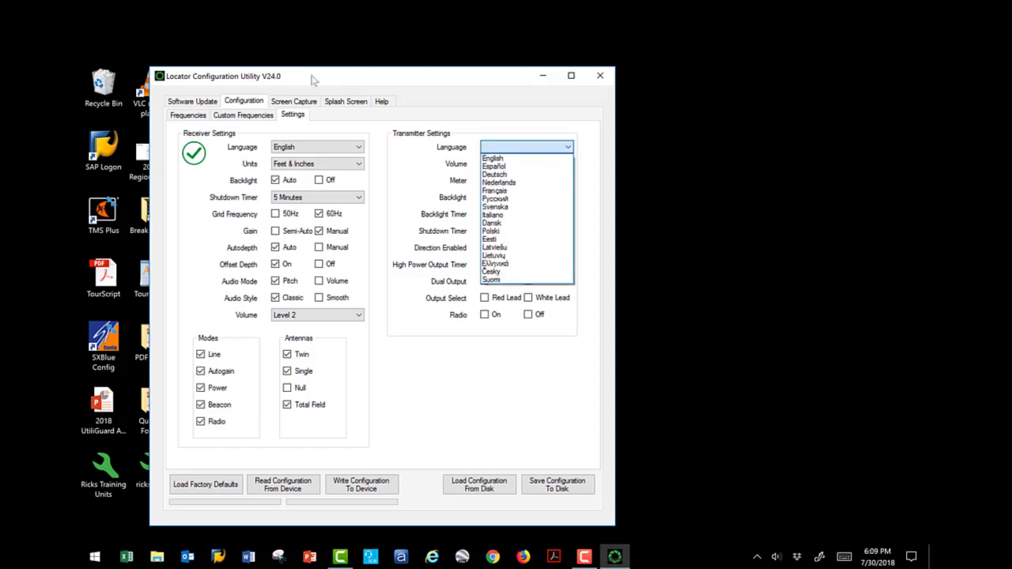
left_click(531, 159)
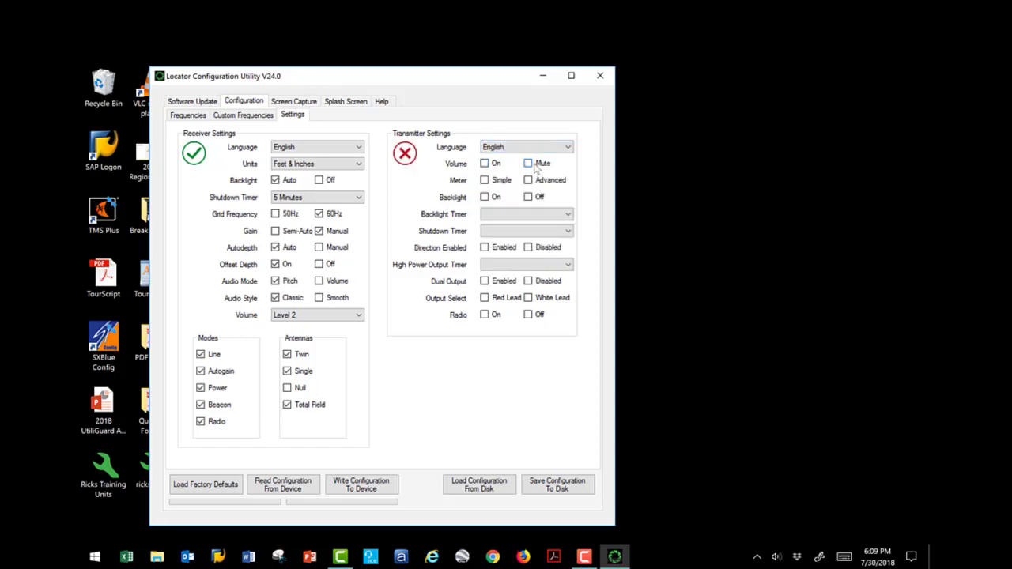
left_click(485, 163)
left_click(528, 180)
left_click(530, 197)
Set the transmitter backlight timer to 5 Seconds and shutdown timer to 2 Hours
left_click(557, 216)
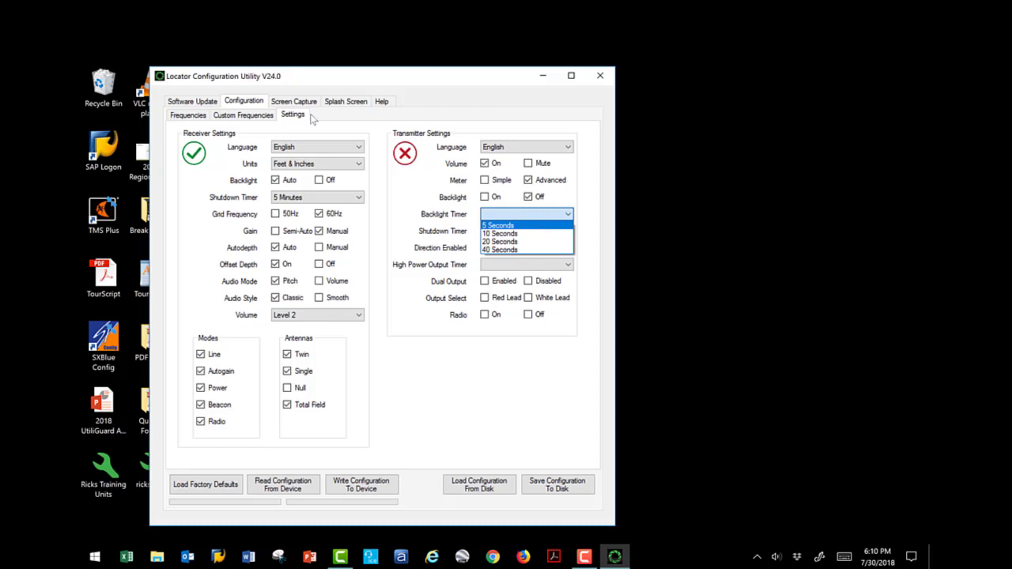
left_click(313, 119)
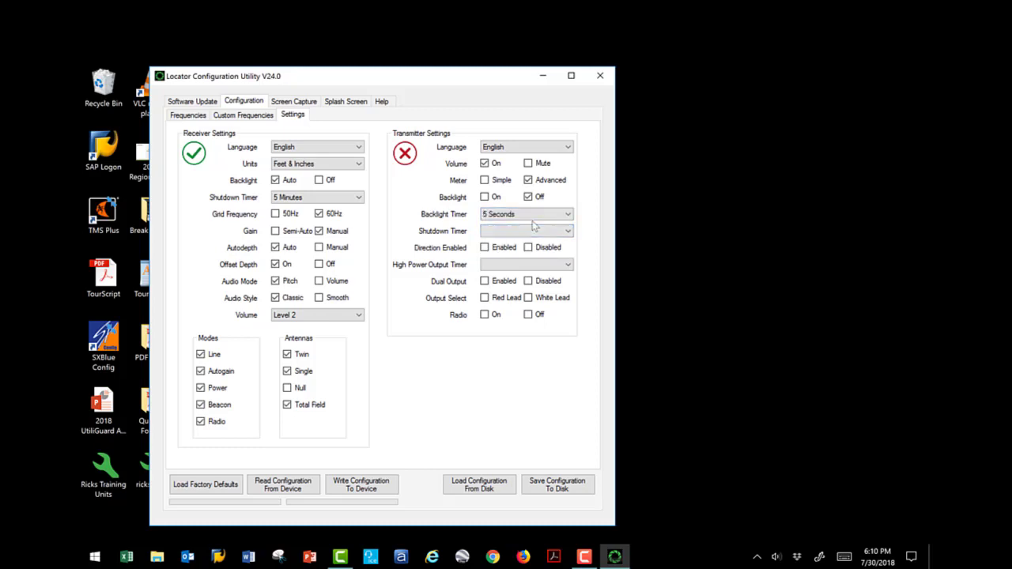
left_click(556, 232)
left_click(557, 231)
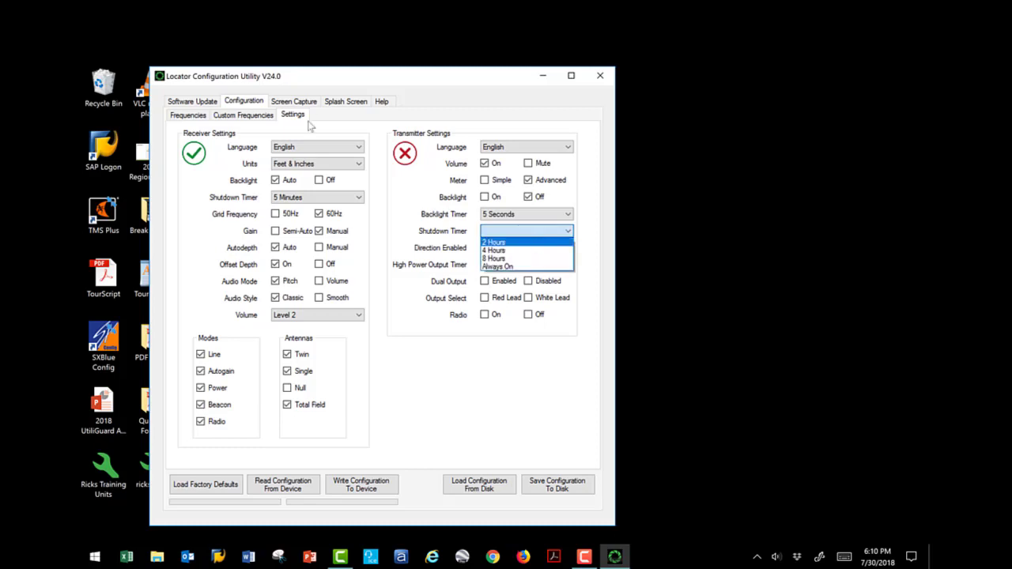
left_click(311, 125)
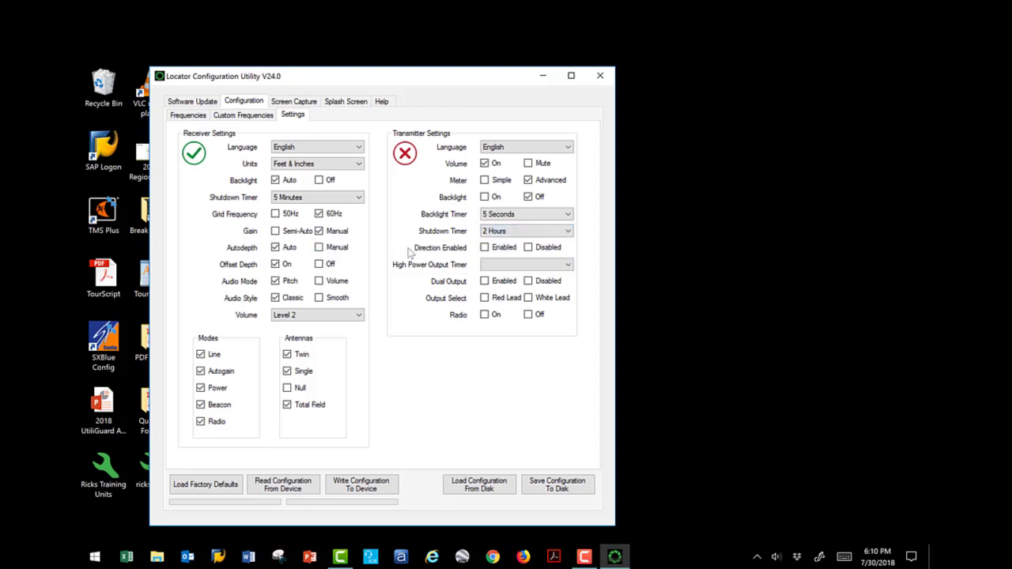
Set transmitter Direction Disabled, 10-minute high power timer, Dual Output, Red Lead and Radio On
left_click(548, 248)
left_click(566, 267)
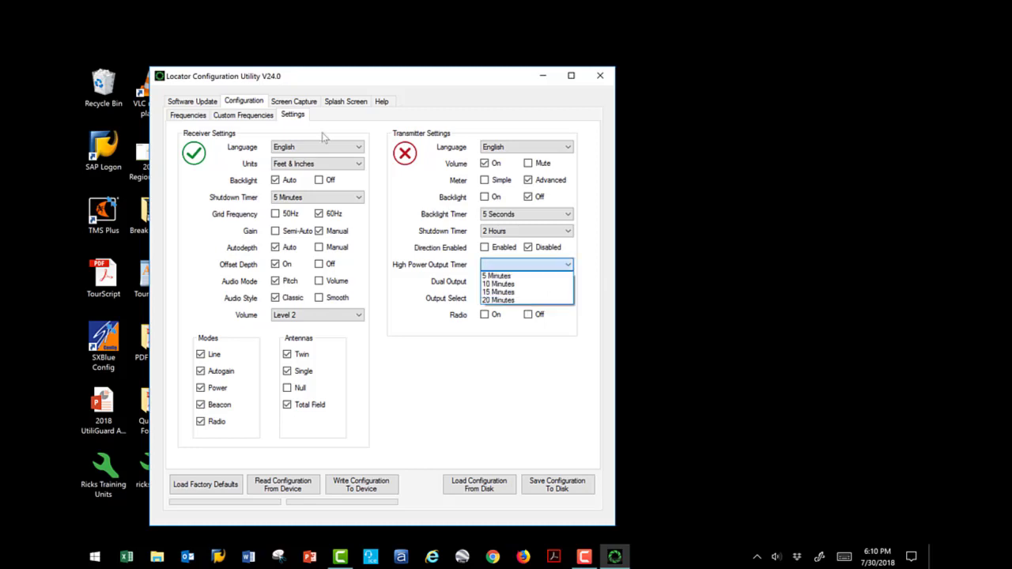
left_click(556, 284)
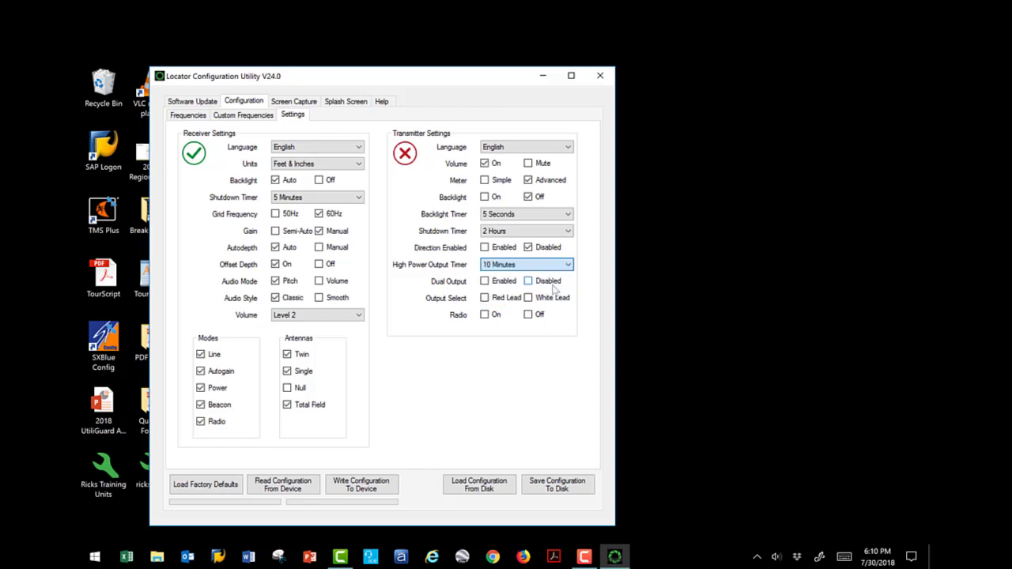
left_click(485, 282)
left_click(485, 298)
left_click(485, 314)
Save the current configuration to the Desktop as a Locator Data File named 'Video Test'
left_click(557, 488)
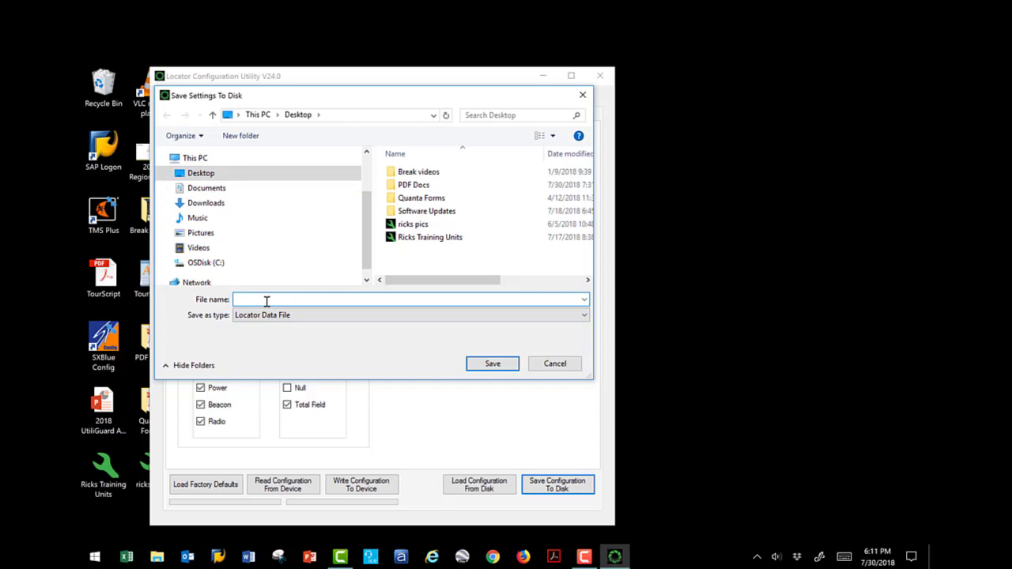
type("Viedo Te")
key("BackSpace")
key("BackSpace")
key("BackSpace")
key("BackSpace")
key("BackSpace")
key("BackSpace")
type("deo Tes")
left_click(492, 363)
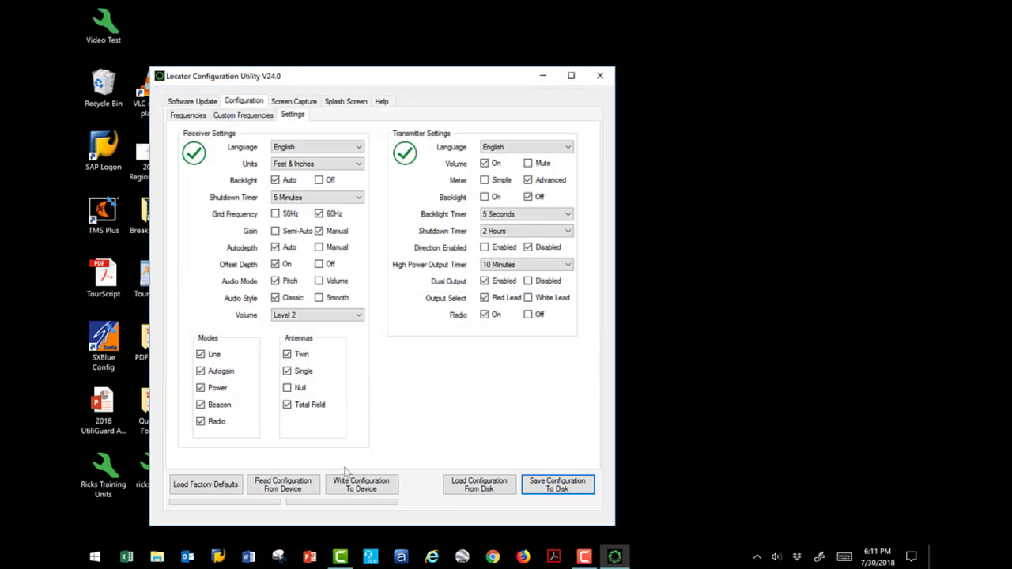
Reconnect to the receiver on the Software Update page, showing version 21, Unlocked and 72.9 hours
left_click(188, 115)
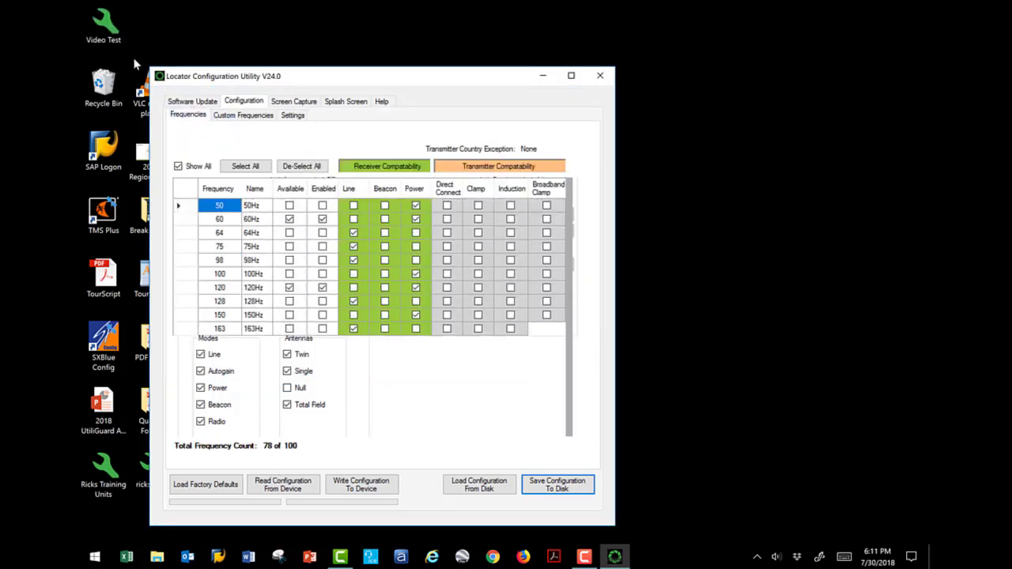
left_click(192, 101)
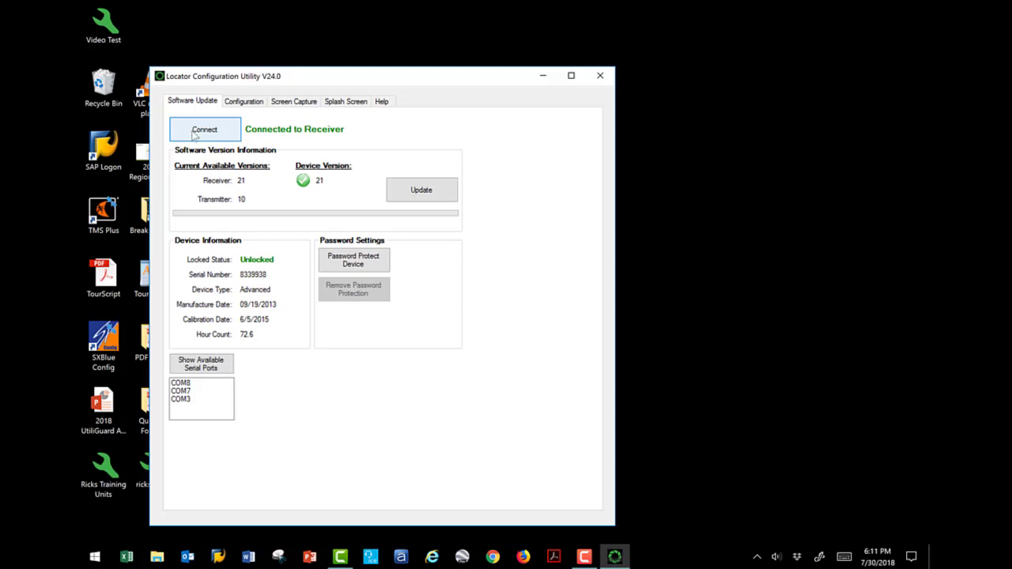
left_click(211, 134)
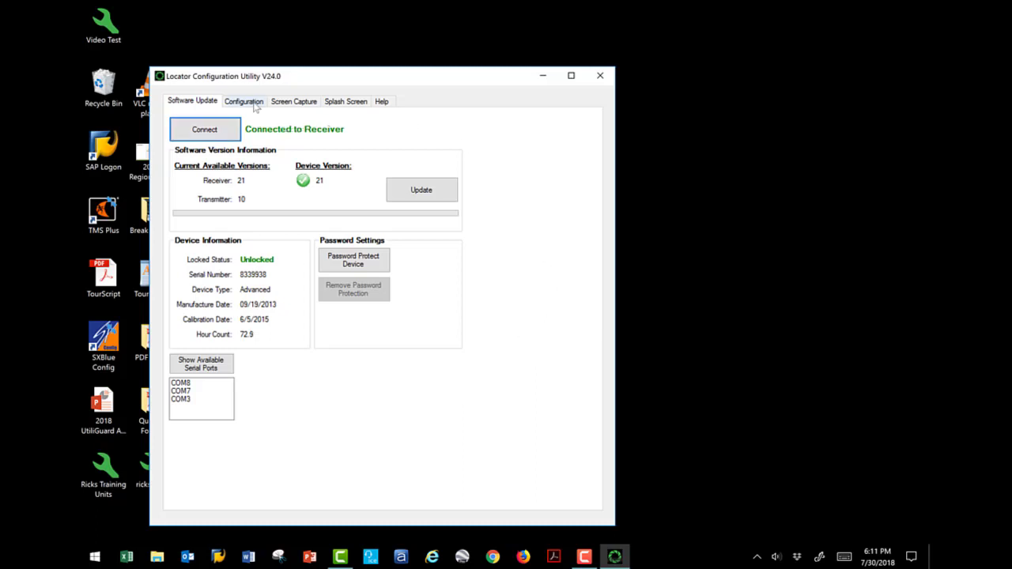
Load the 'Video Test' configuration from the Desktop, filling 78 of 100 frequencies
left_click(243, 102)
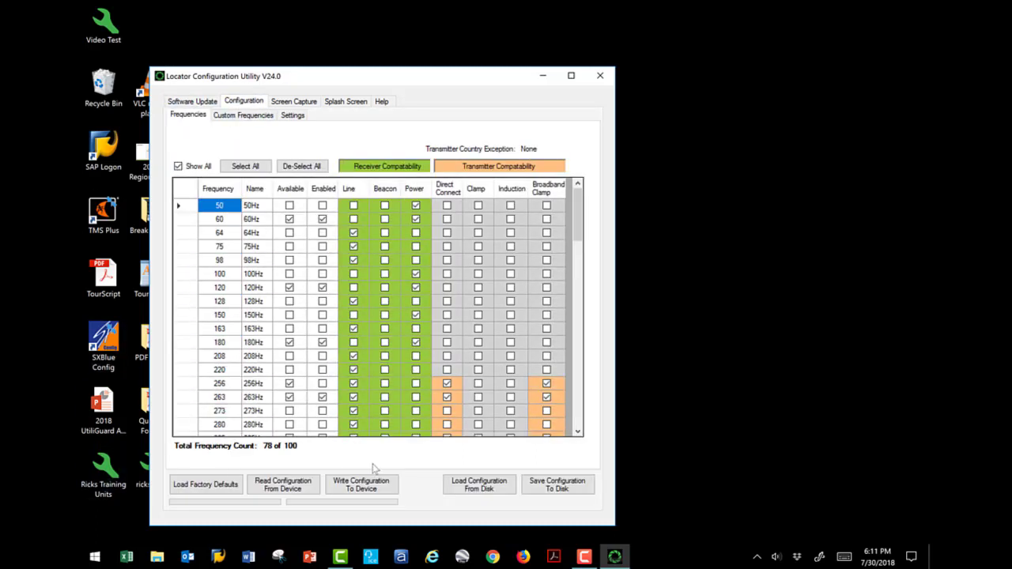
left_click(484, 490)
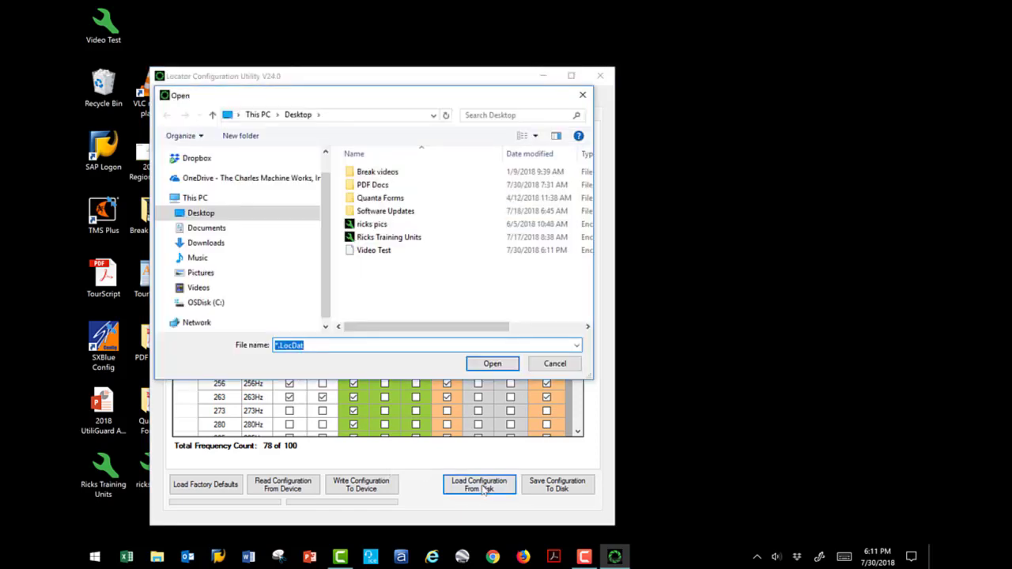
left_click(414, 253)
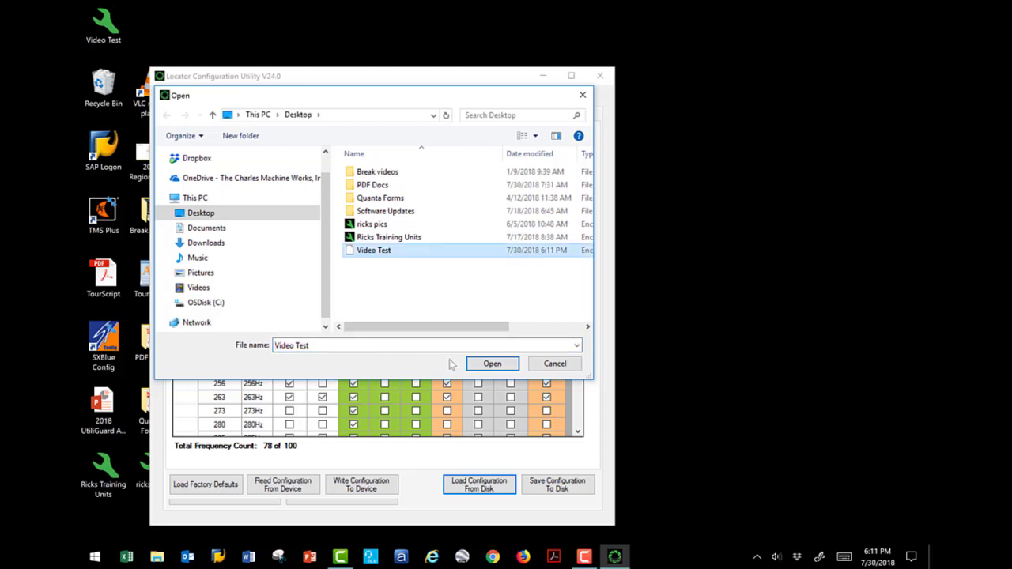
left_click(492, 365)
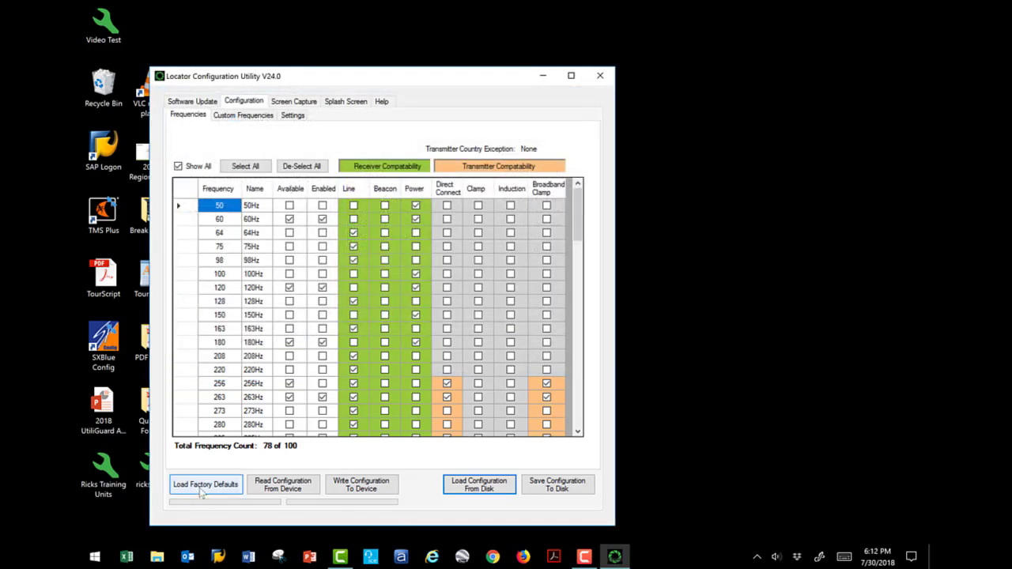
Write the loaded Video Test configuration to the receiver and wait for the transfer to finish
left_click(362, 482)
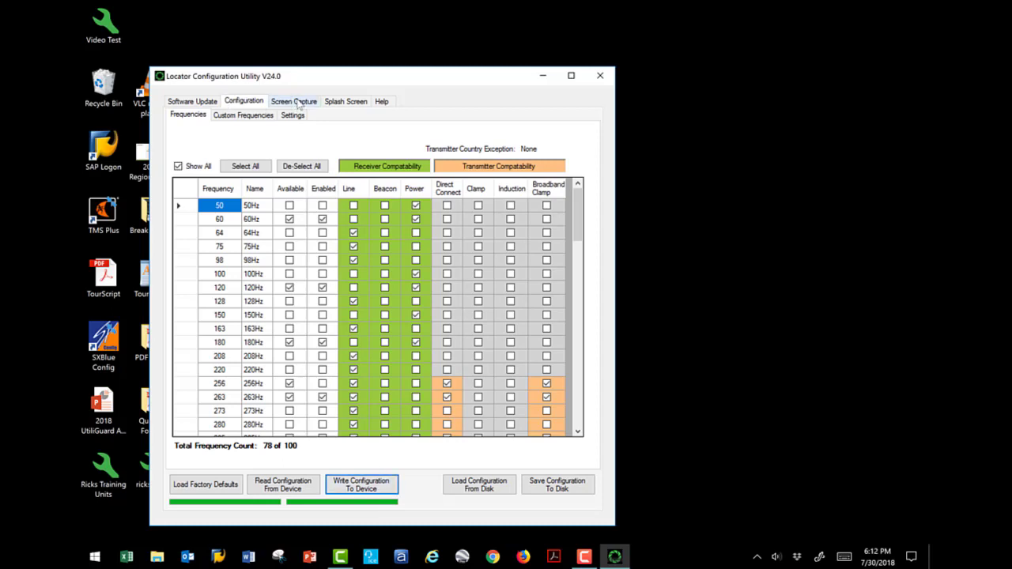
Capture the receiver's live display reading 0.0, 83 dB and 131k
left_click(298, 106)
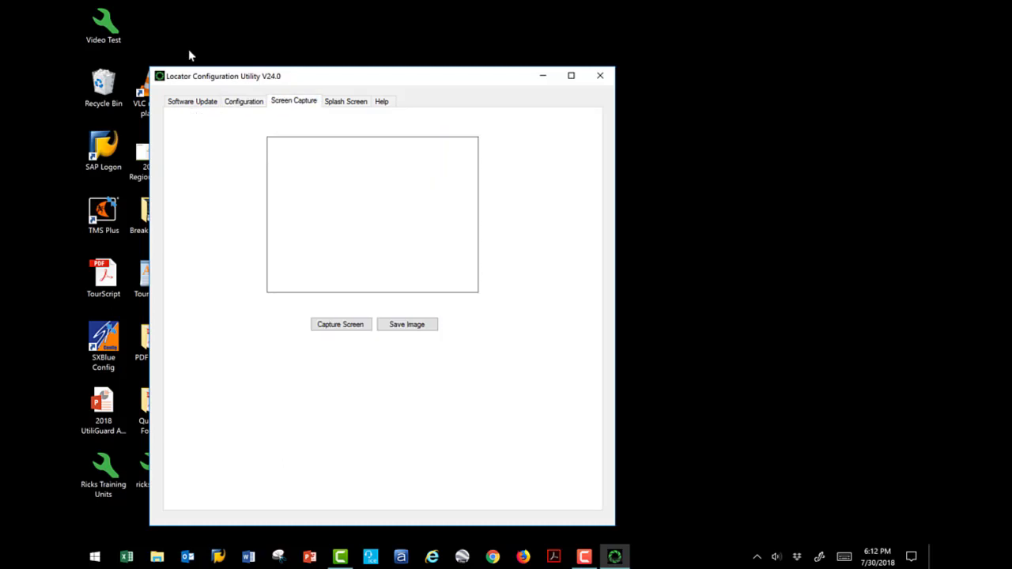
left_click(323, 329)
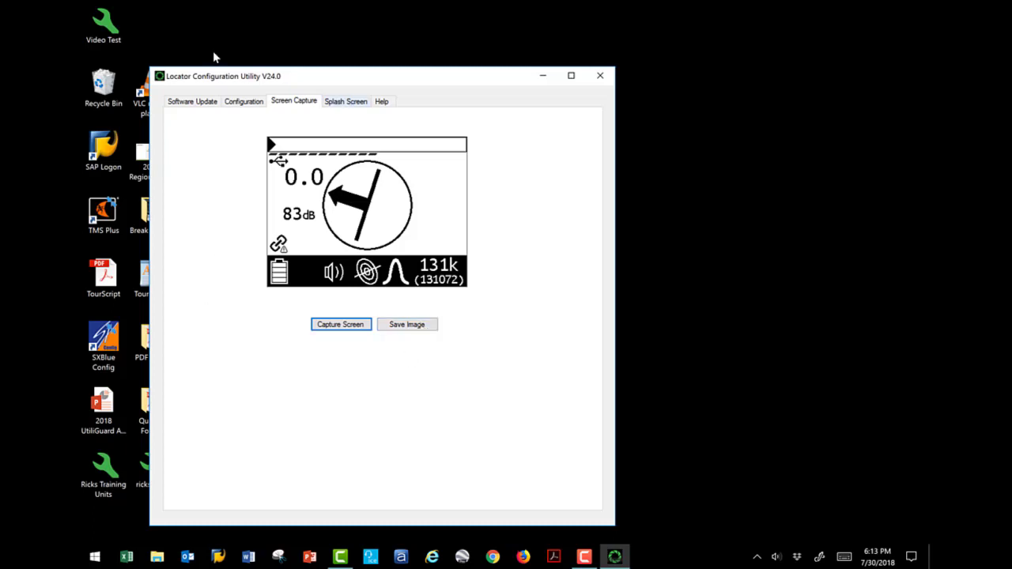
left_click(346, 103)
Send the Subsite Default RX bitmap from Pictures > Splash Screens to the receiver as its splash screen
left_click(275, 286)
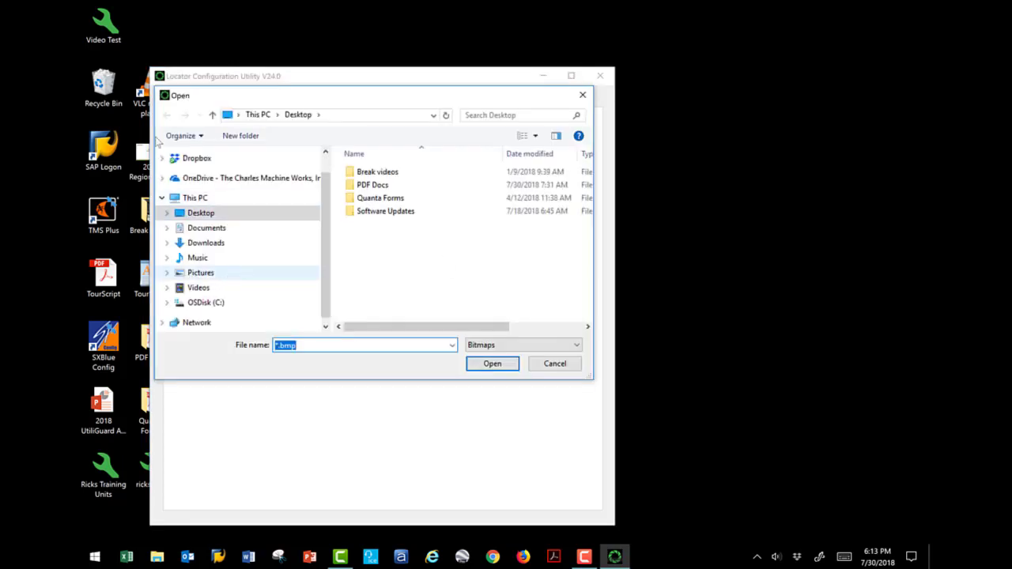
left_click(226, 275)
scroll(549, 266, "down", 3)
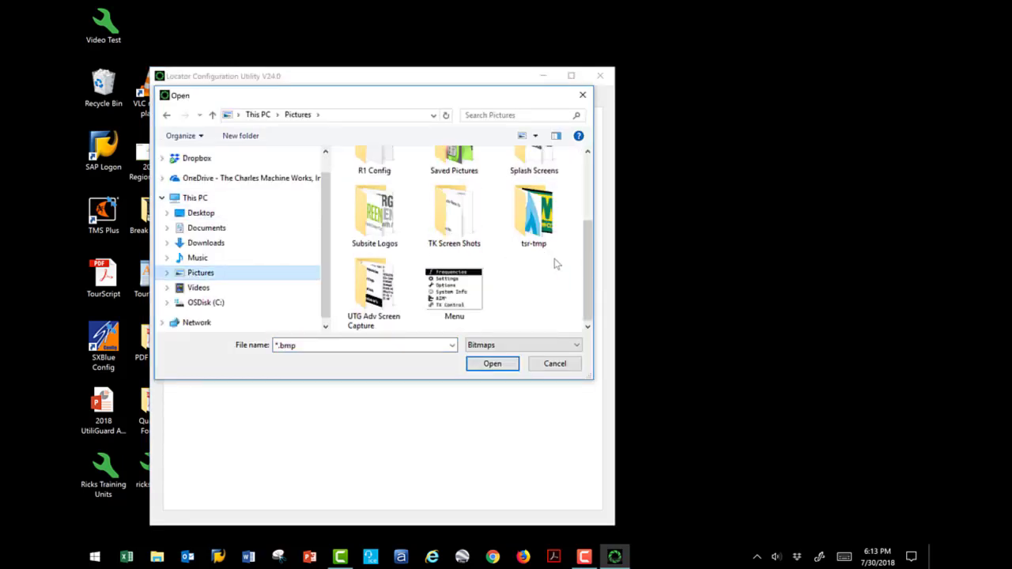
scroll(518, 300, "up", 1)
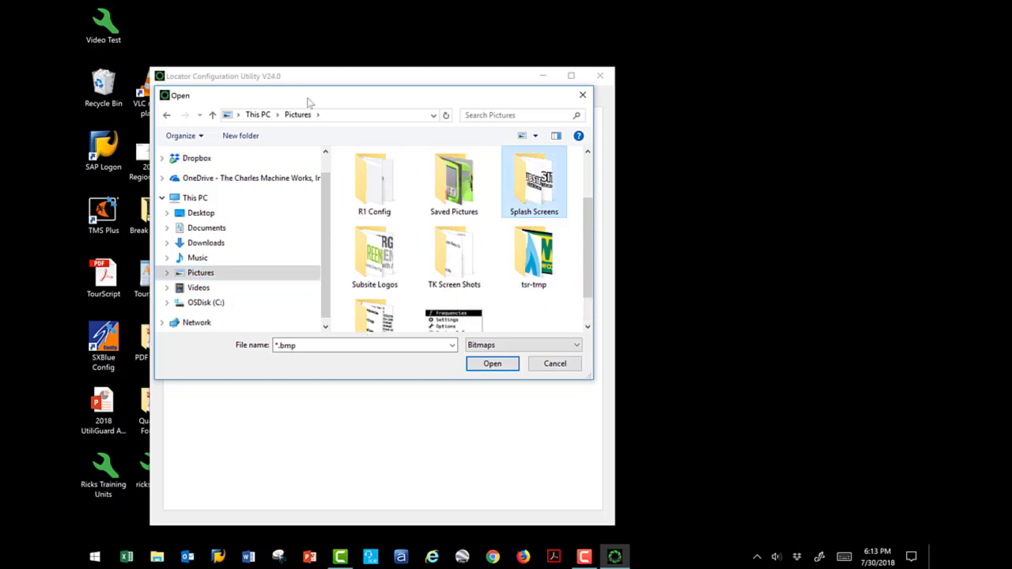
double_click(534, 196)
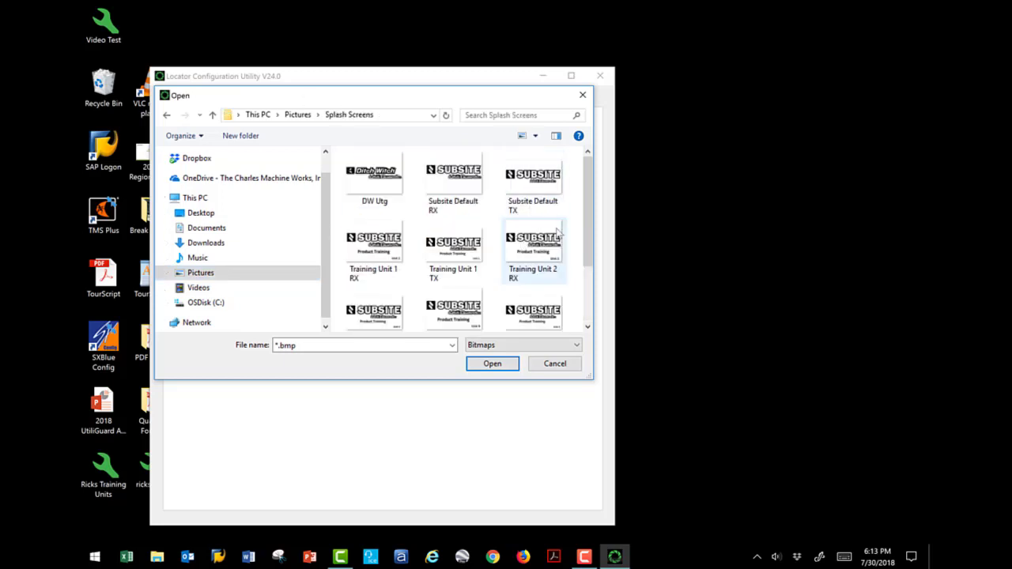
double_click(453, 170)
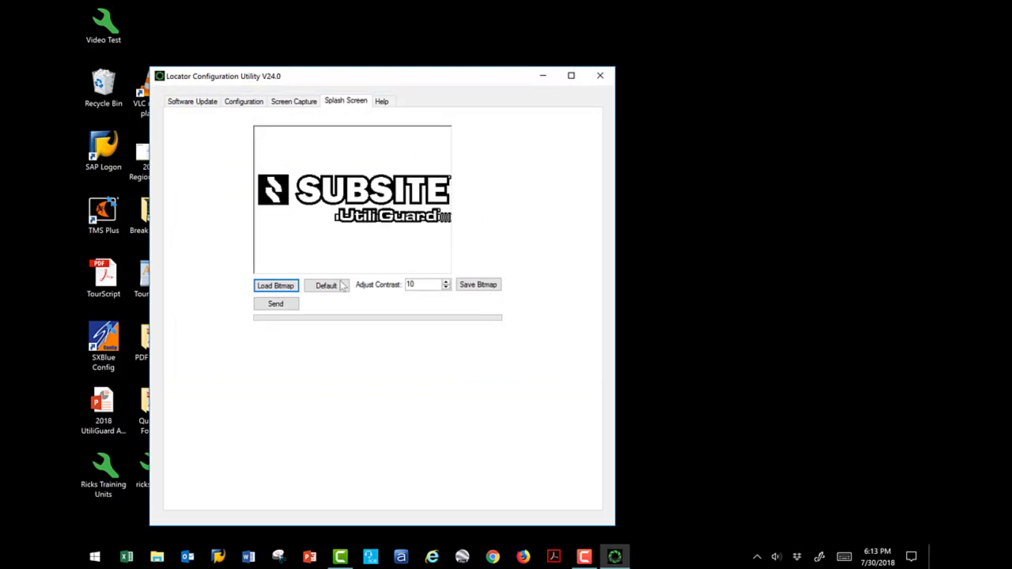
left_click(277, 308)
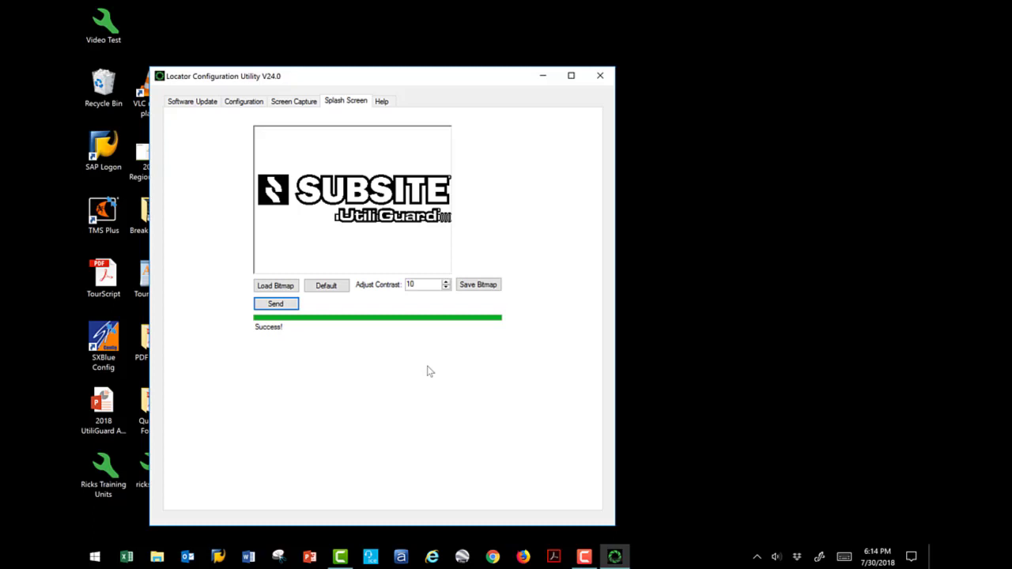
Read the Connecting, Software Update, Password and Configuration help subjects
left_click(384, 103)
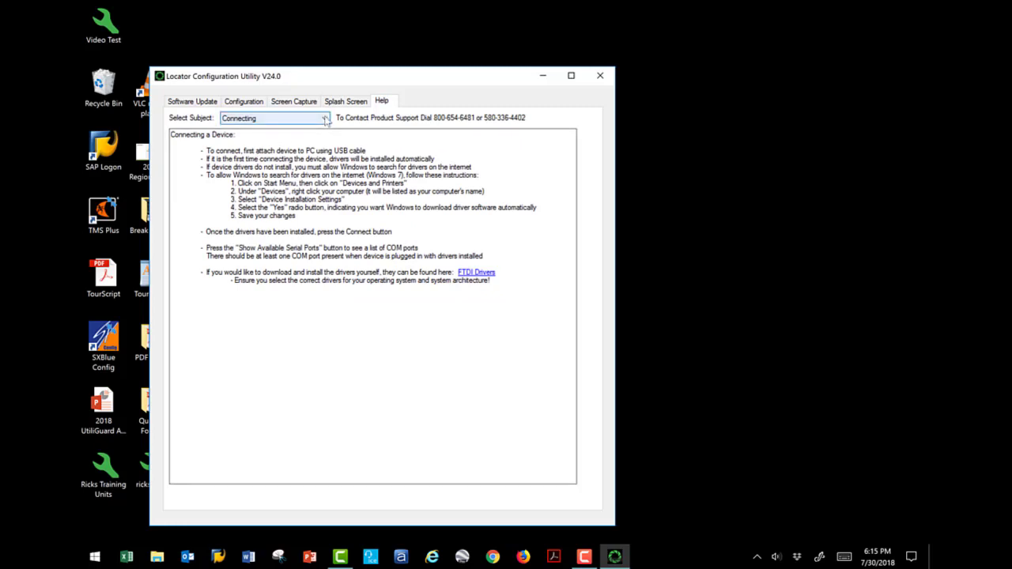
left_click(325, 119)
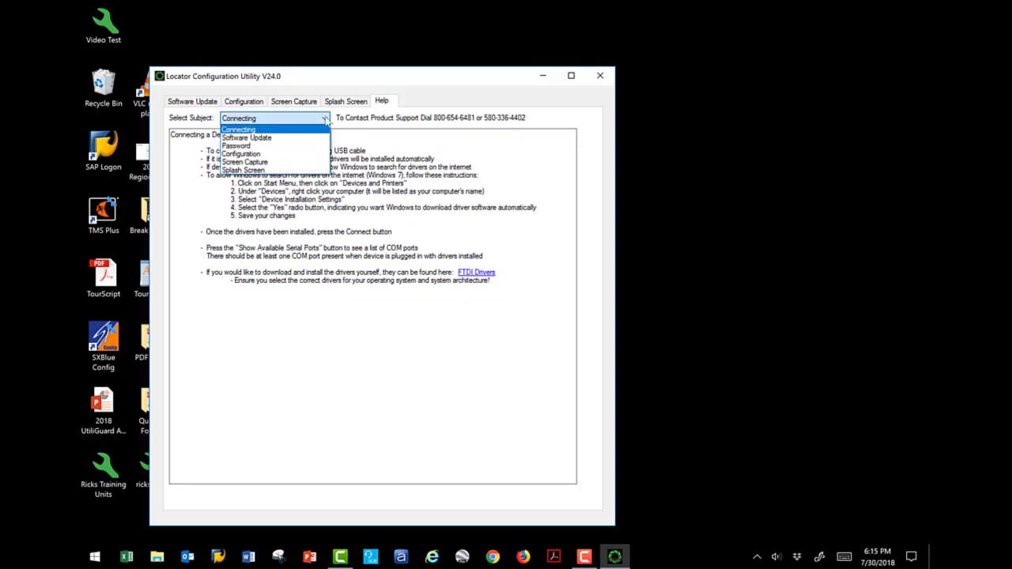
left_click(299, 137)
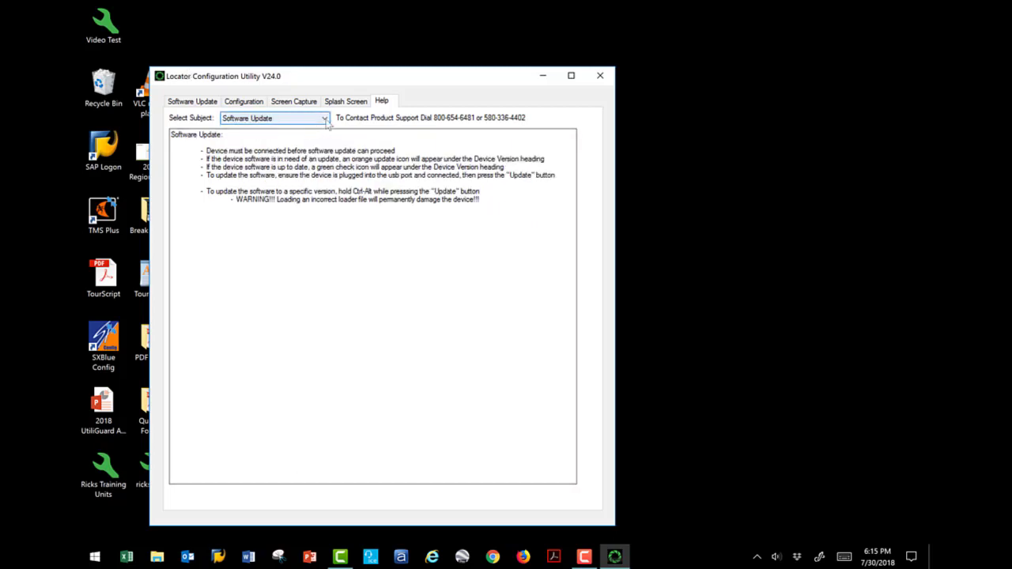
left_click(324, 119)
left_click(286, 147)
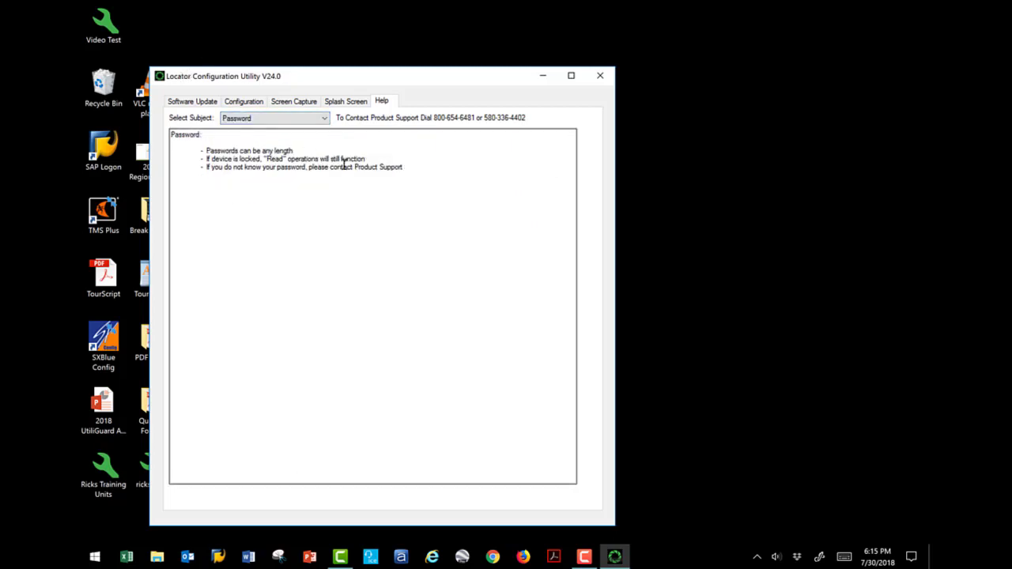
left_click(326, 119)
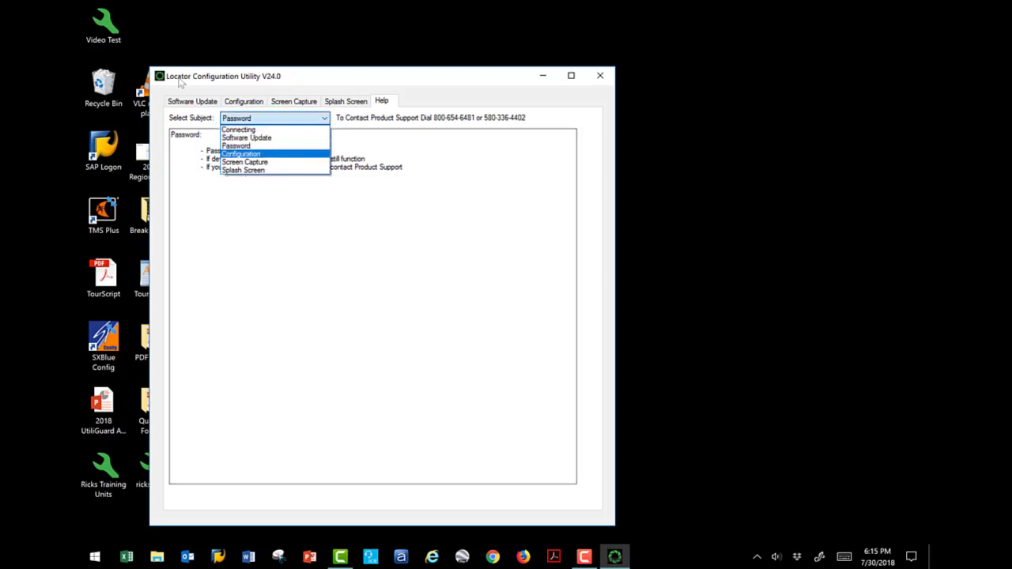
left_click(278, 154)
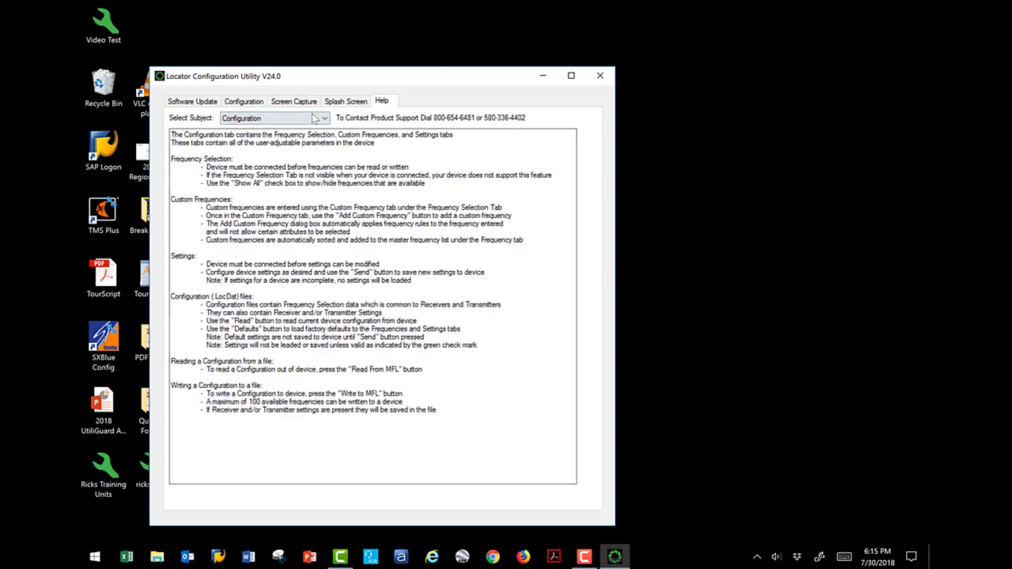
Read the Screen Capture and Splash Screen help, then return to the receiver's version overview
left_click(276, 118)
left_click(273, 162)
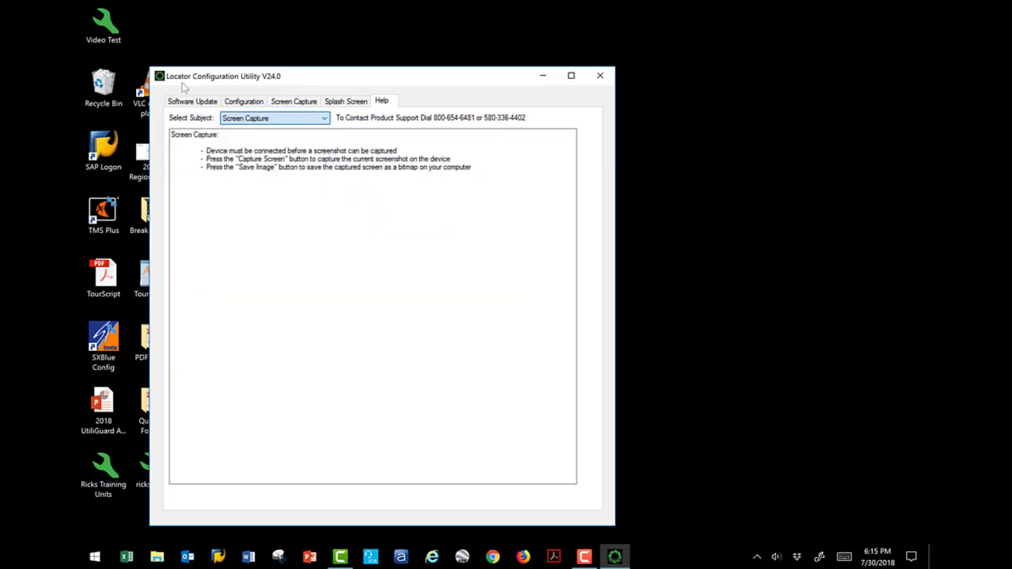
left_click(324, 118)
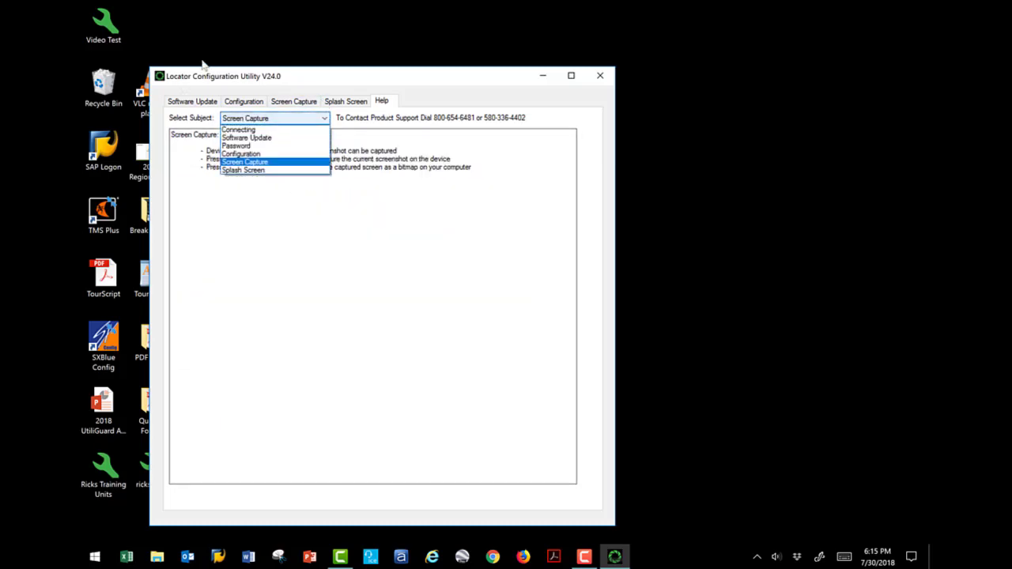
left_click(253, 170)
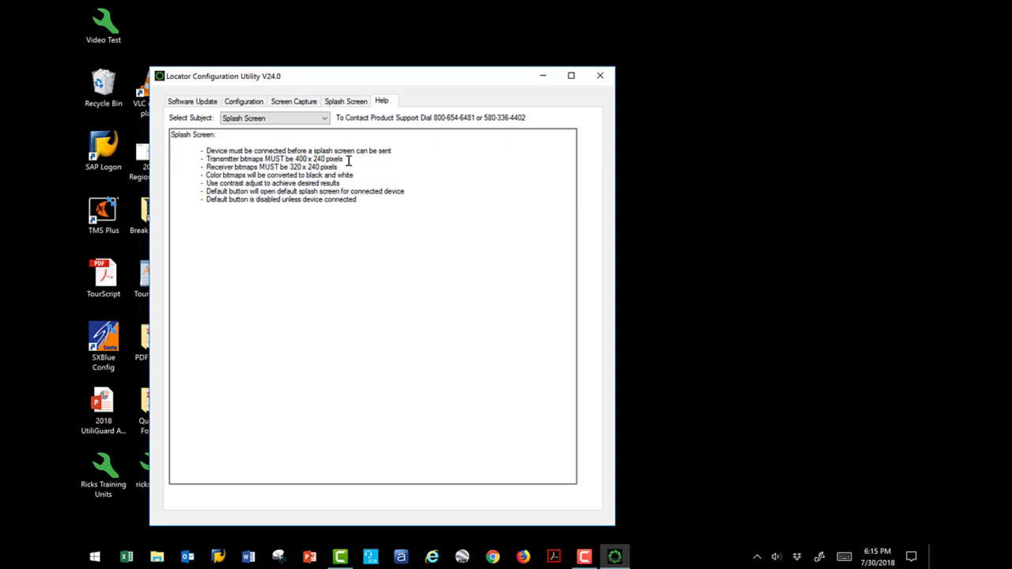
left_click(189, 102)
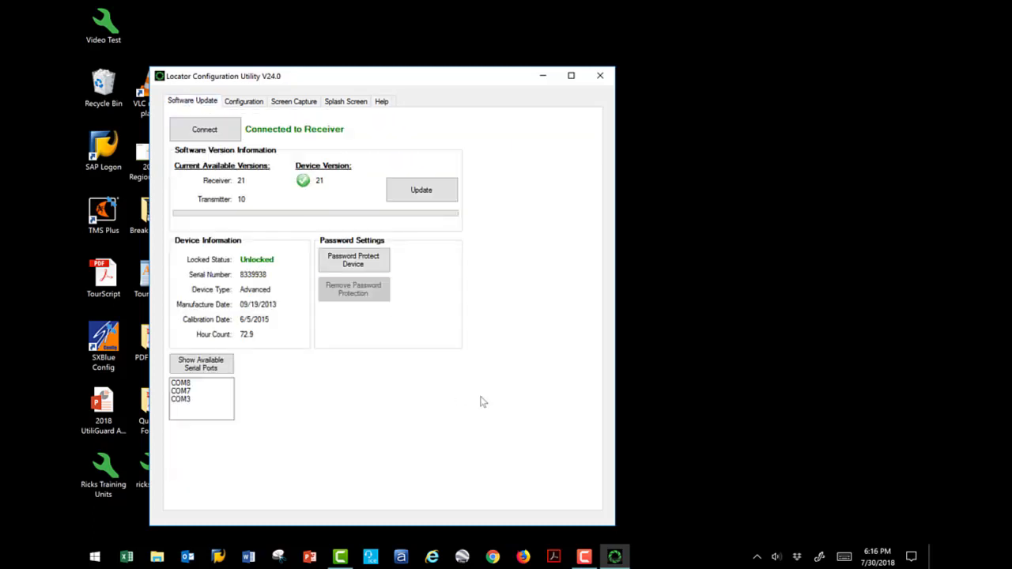